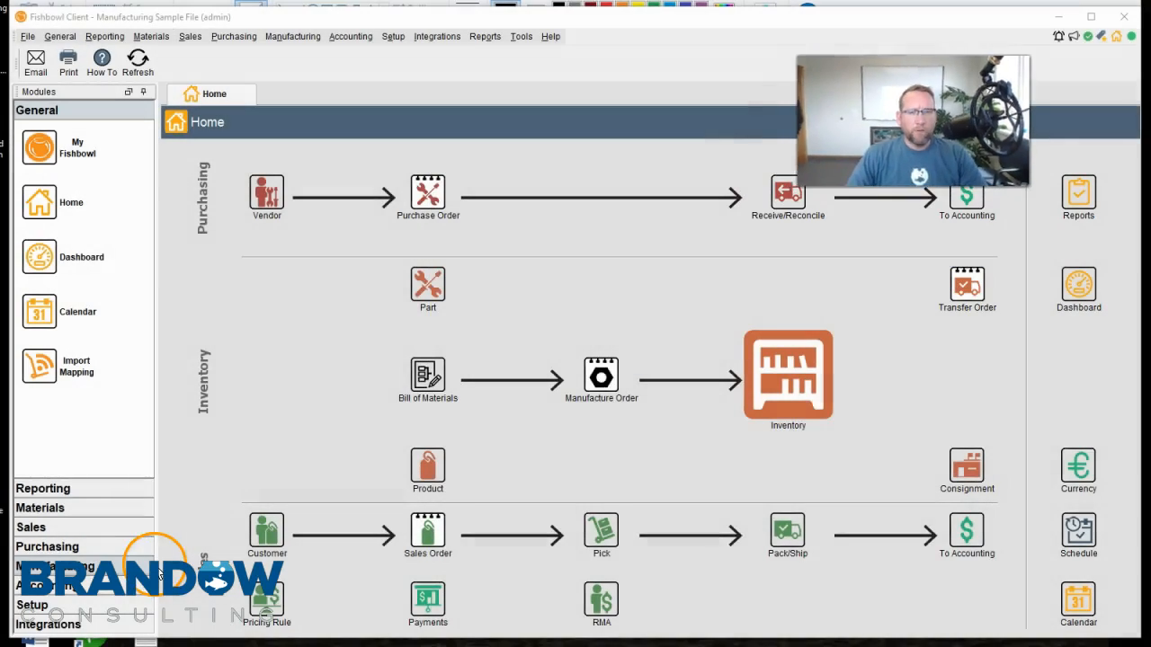
Open the ShortForecast.zip attachment from the BC_ShortForecast Report email to display its files
drag(0, 130, 606, 61)
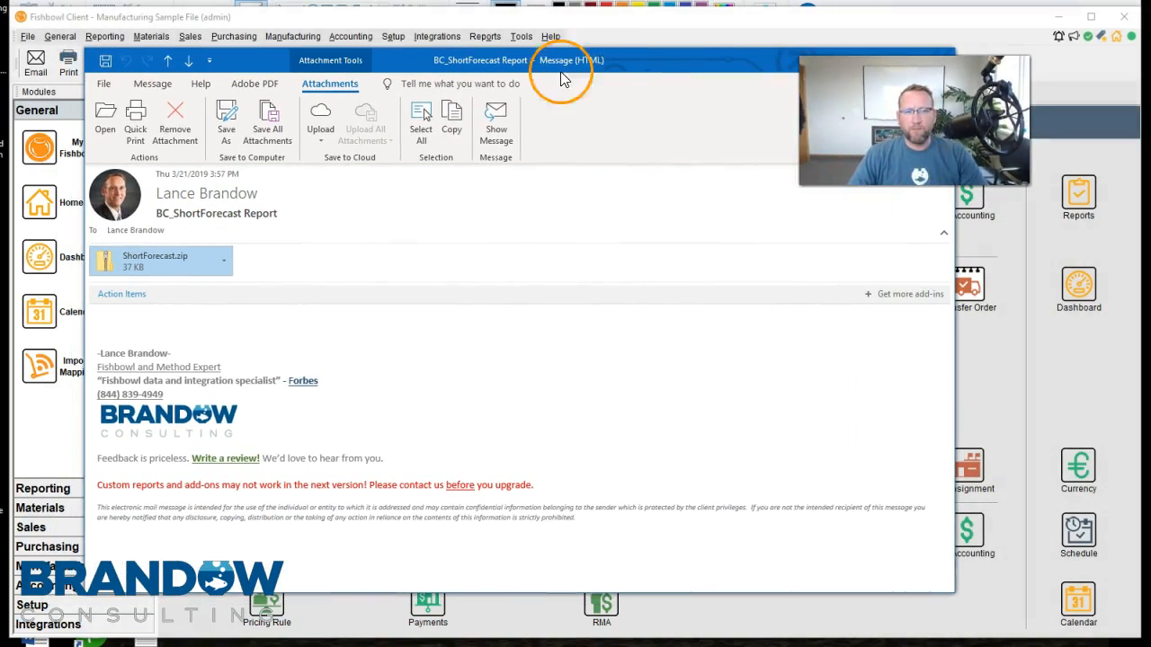
double_click(167, 259)
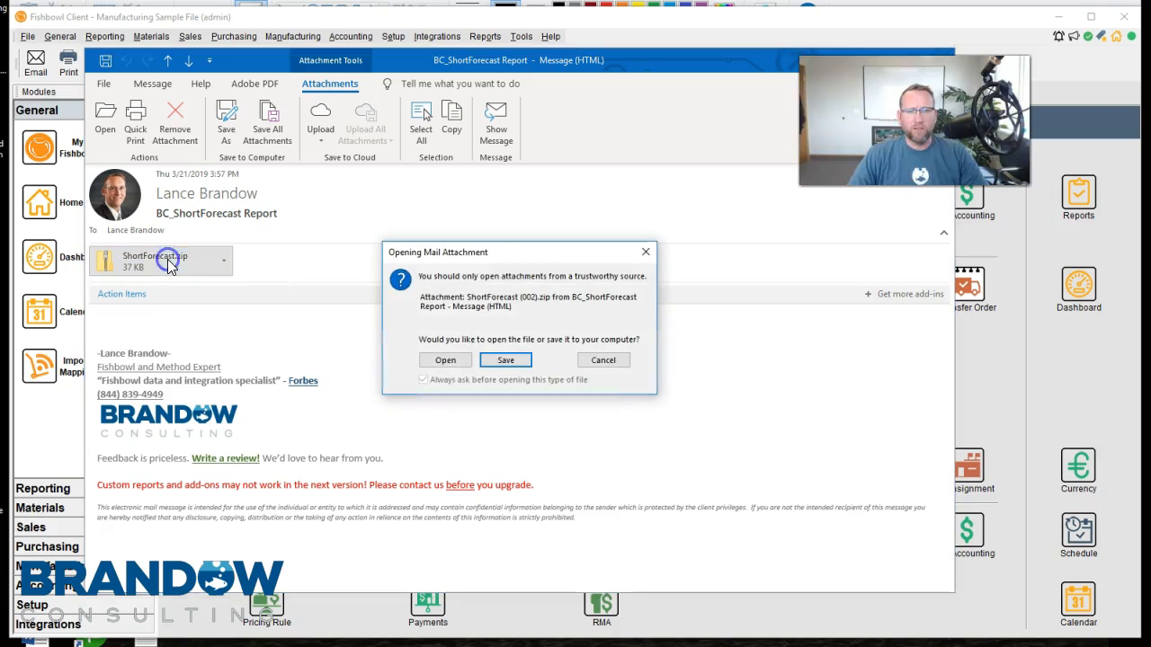
click(439, 357)
drag(390, 90, 779, 94)
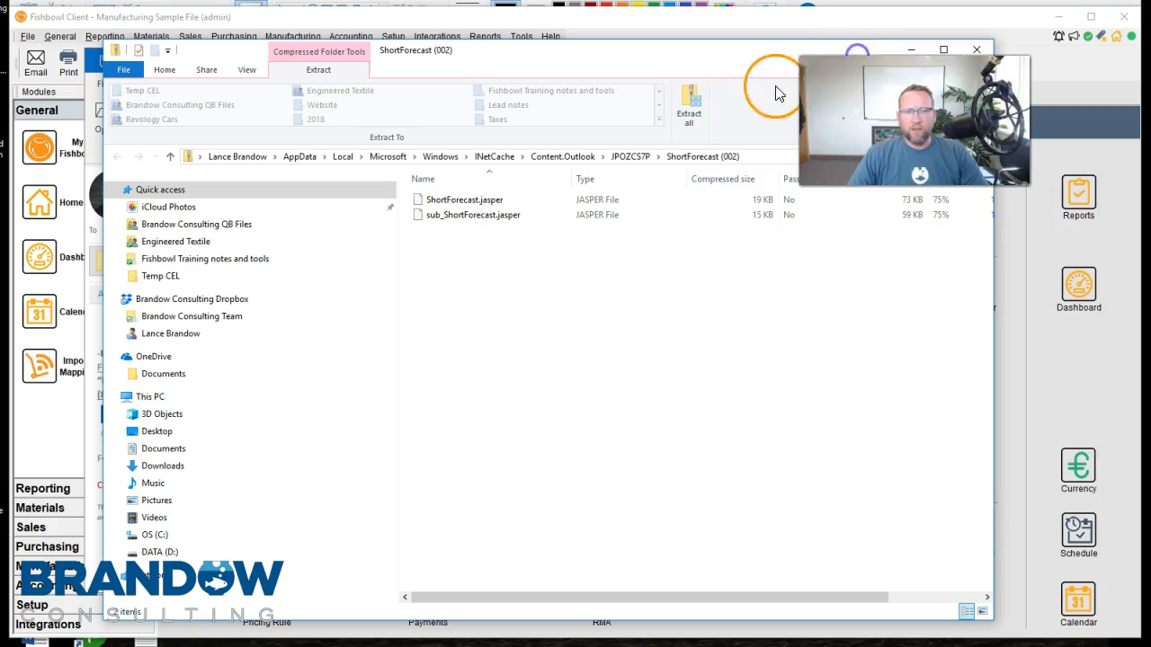
Copy the sub_ShortForecast.jasper subreport file from the ShortForecast archive
click(483, 201)
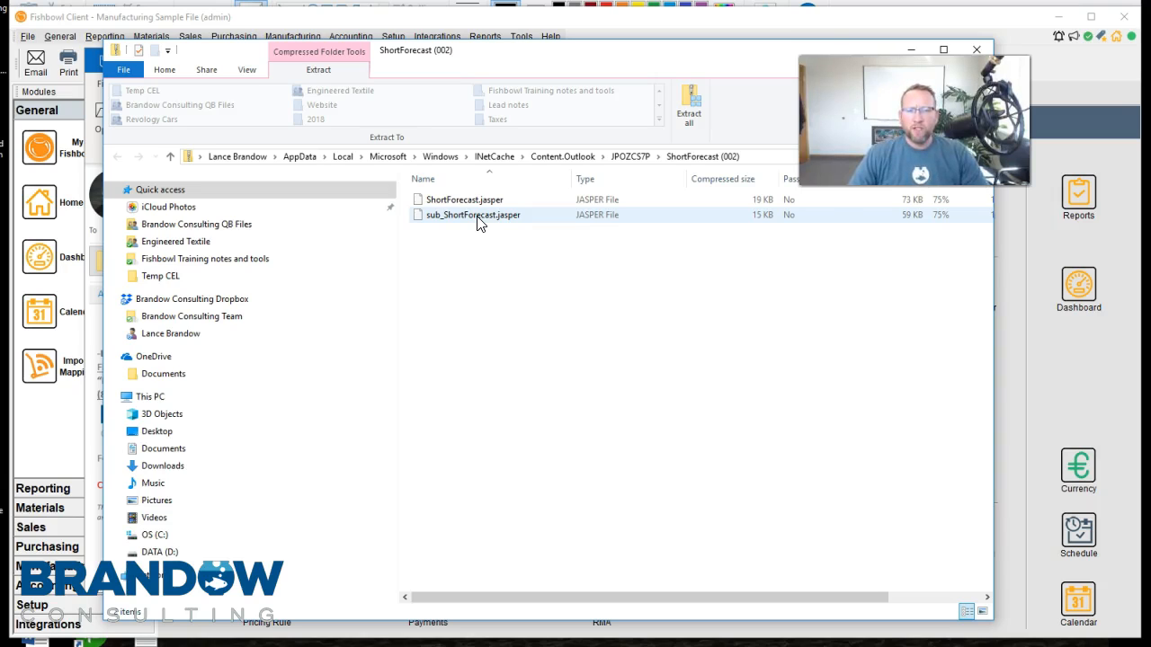
right_click(478, 224)
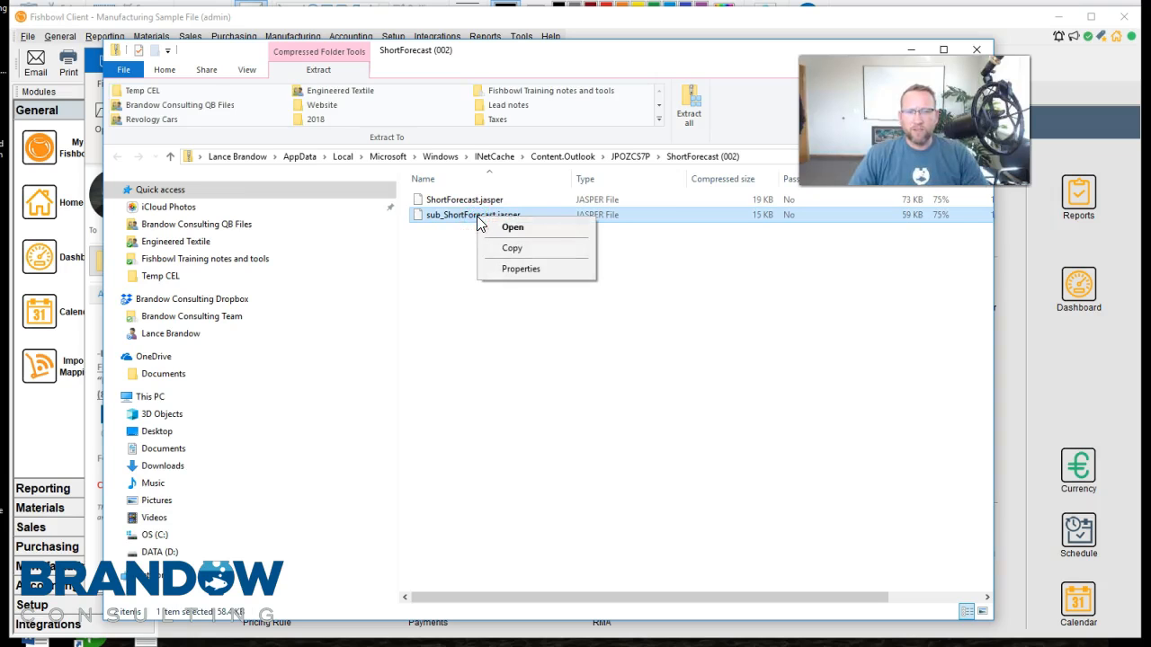
click(510, 247)
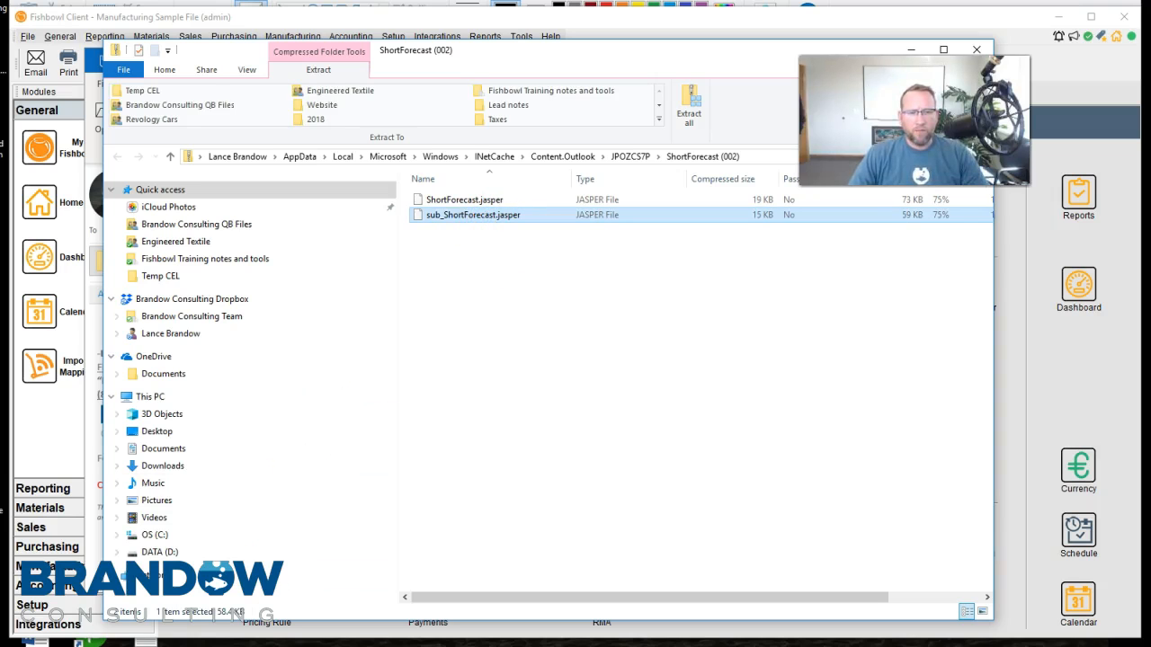
Browse in File Explorer to the reports folder at C:\Program Files\Fishbowl\server\reports
click(911, 52)
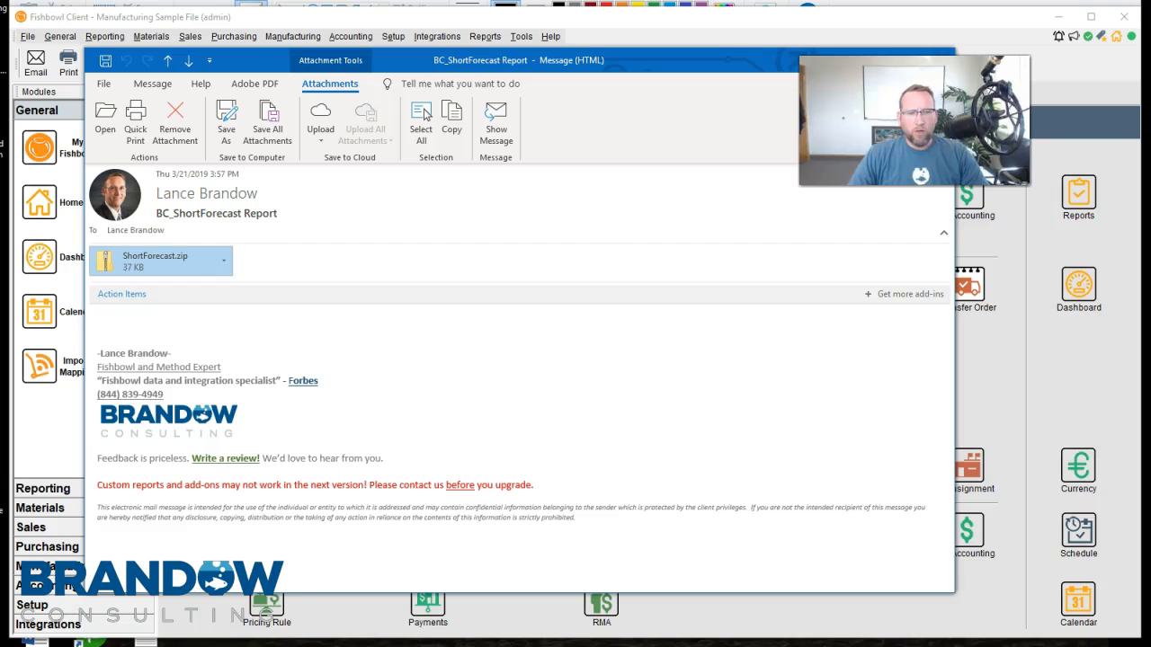
click(236, 635)
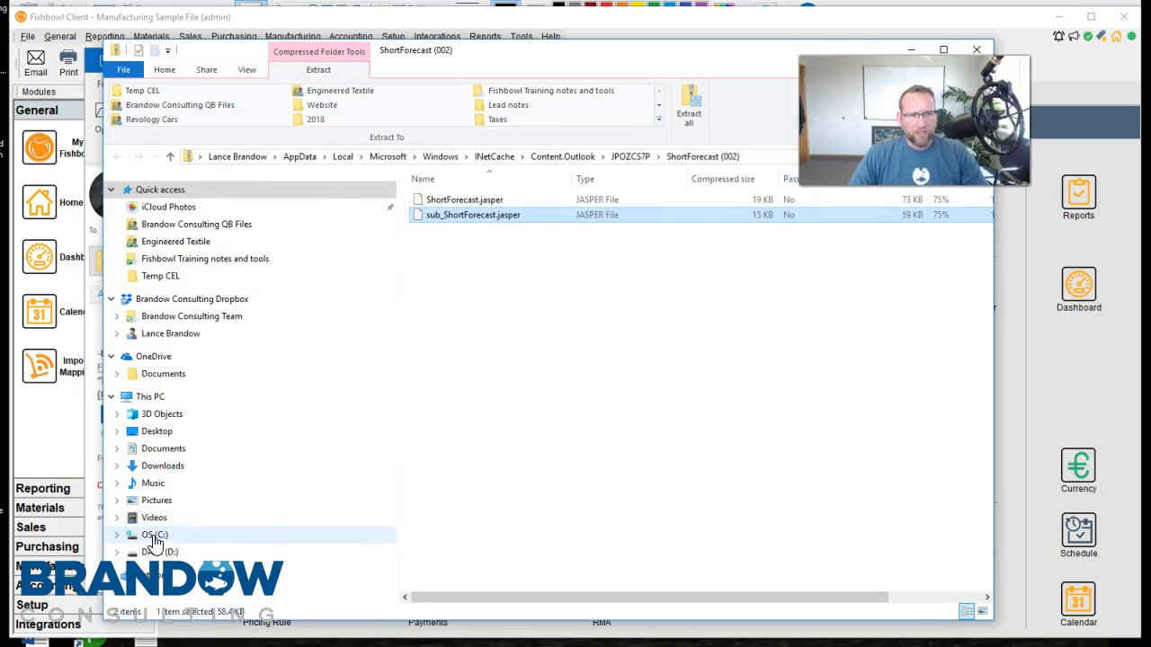
click(155, 535)
double_click(452, 235)
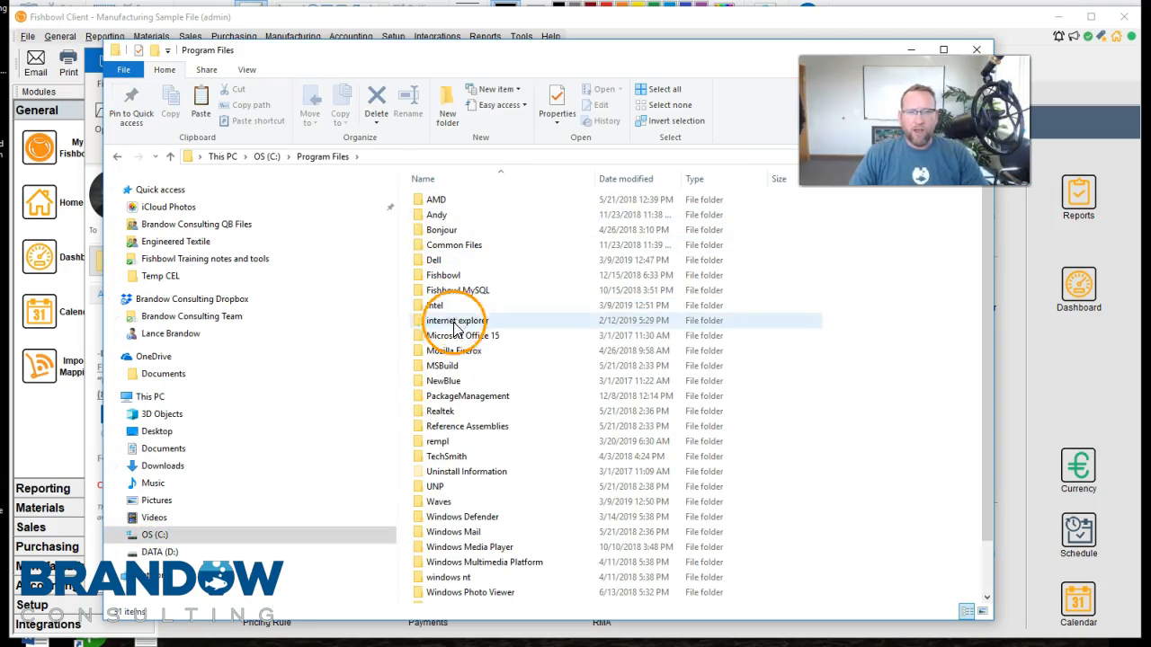
double_click(442, 274)
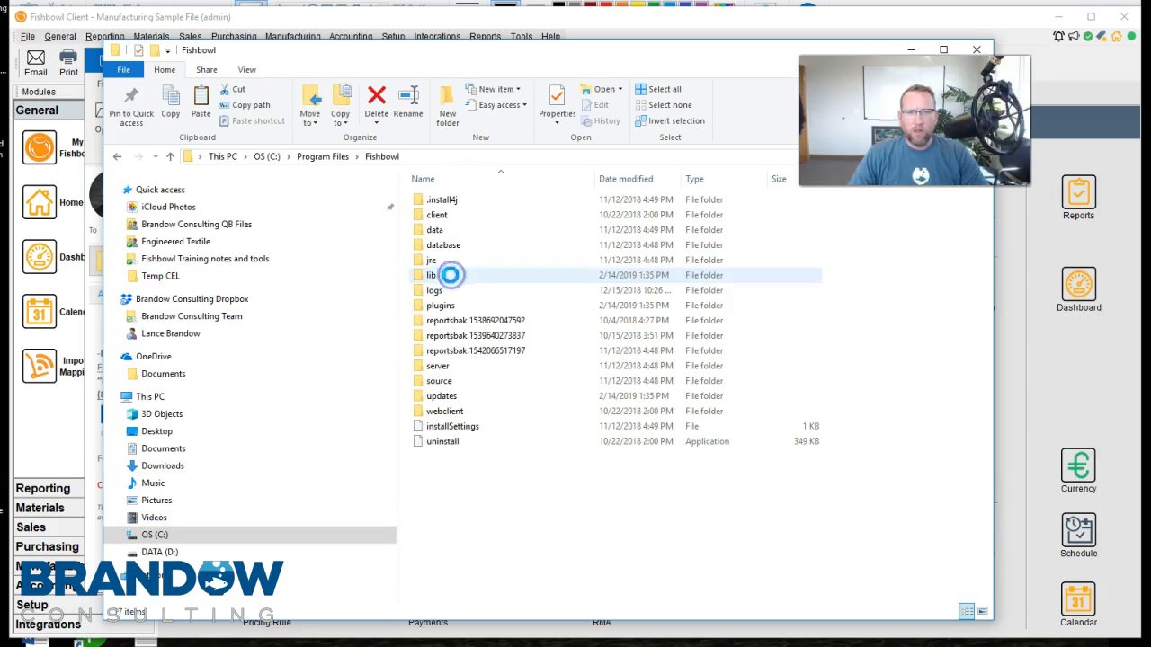
double_click(446, 367)
click(444, 231)
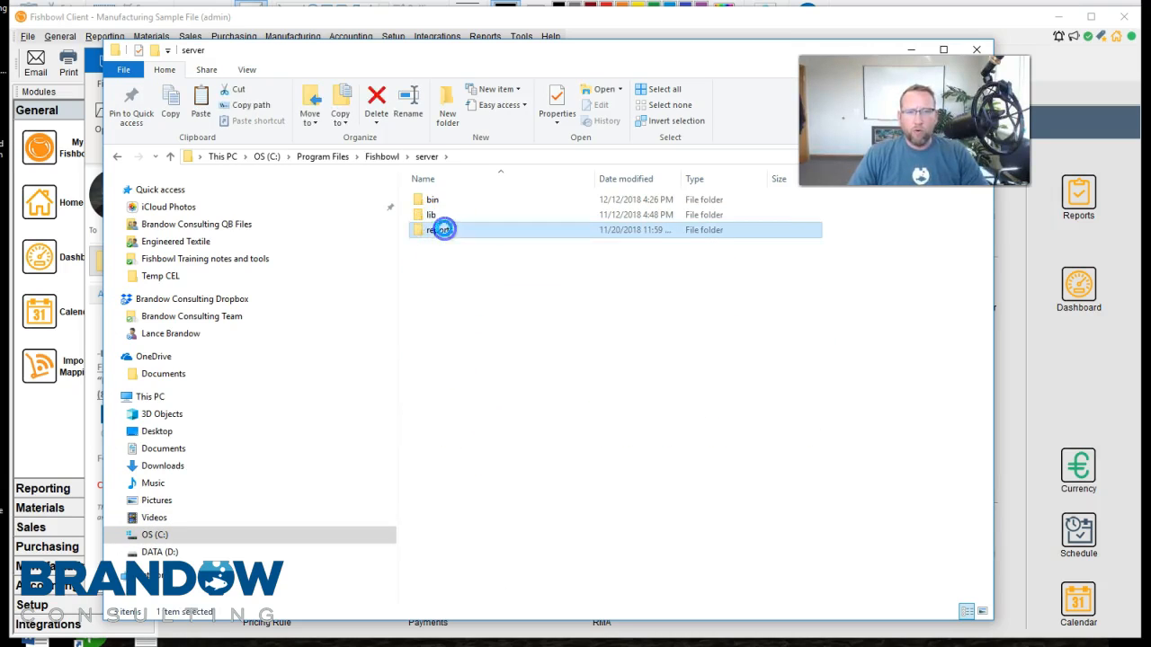
double_click(443, 231)
Paste sub_ShortForecast.jasper into the Custom reports folder, replacing the existing file, and close the folder window
click(439, 260)
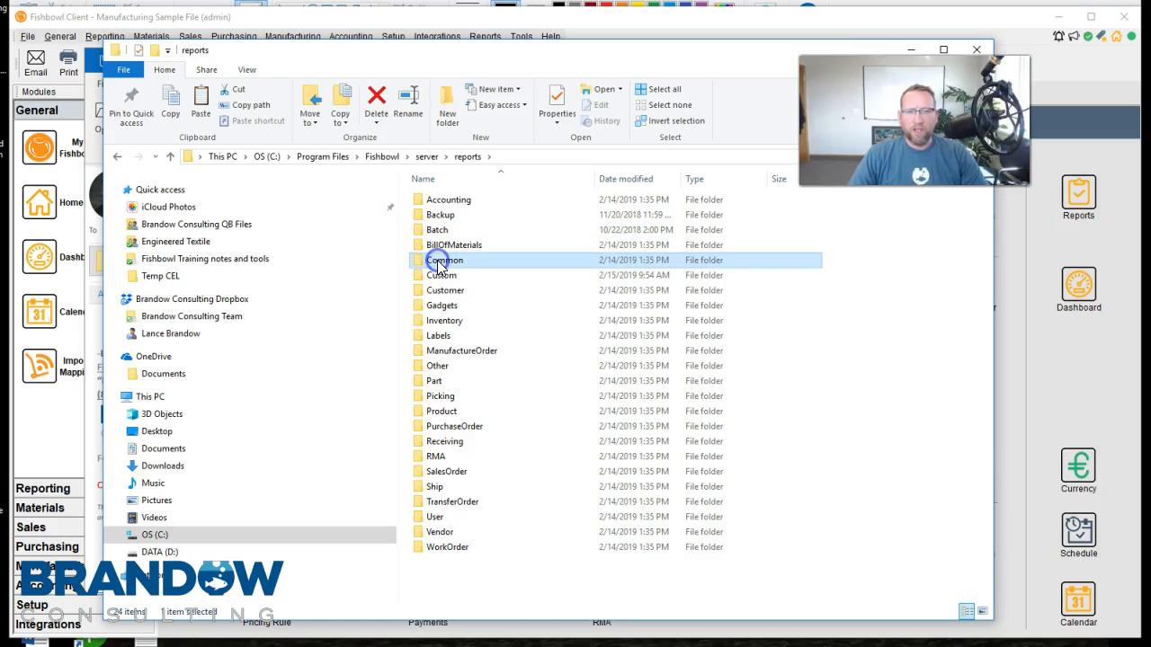
click(450, 274)
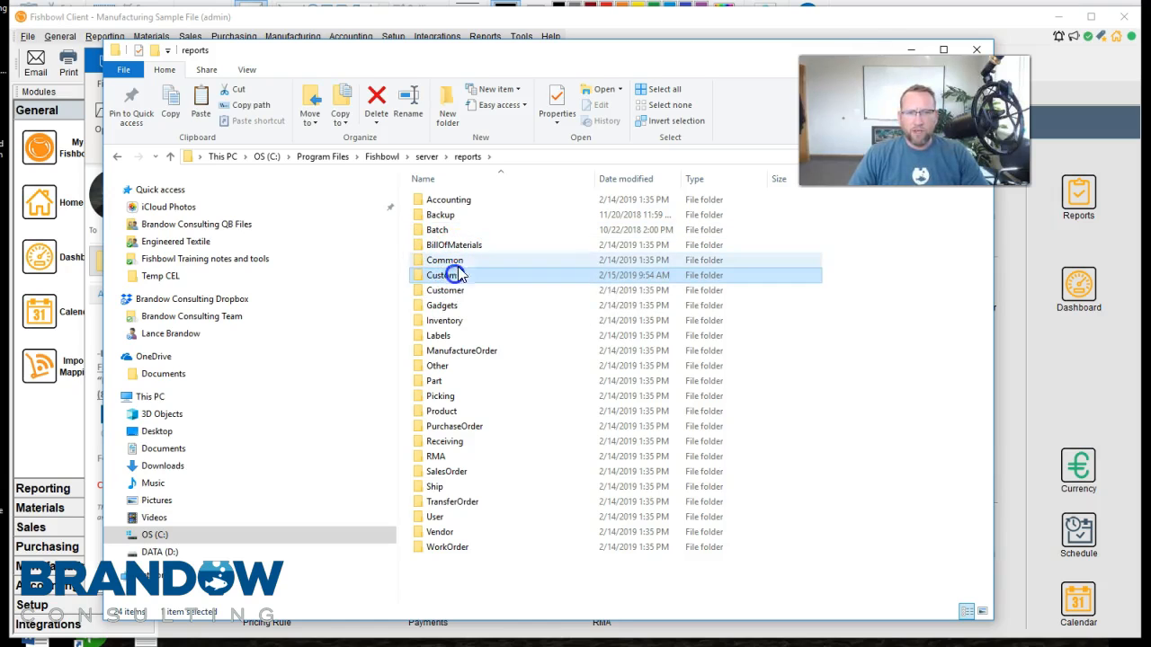
ctrl+click(461, 260)
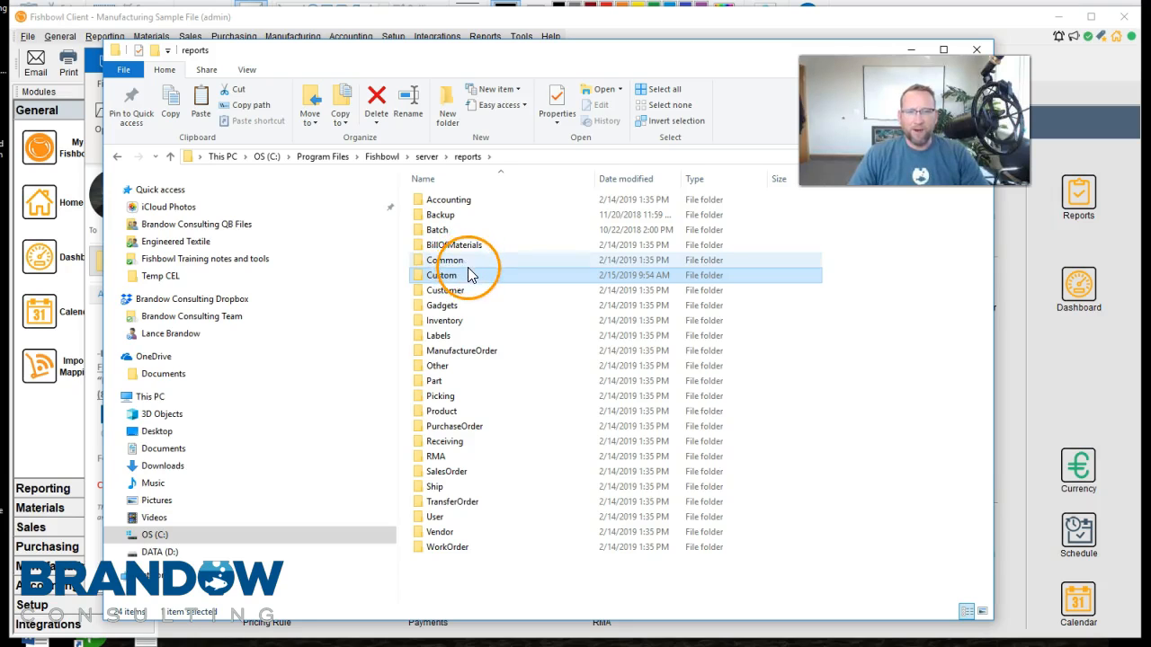
click(468, 275)
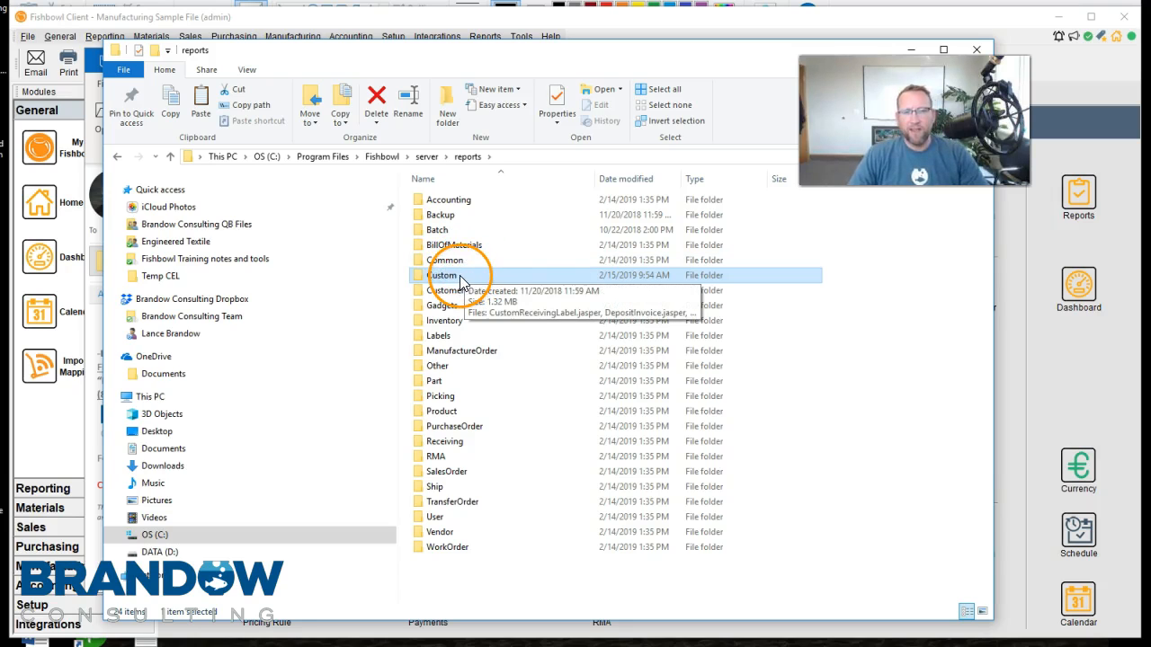
double_click(460, 282)
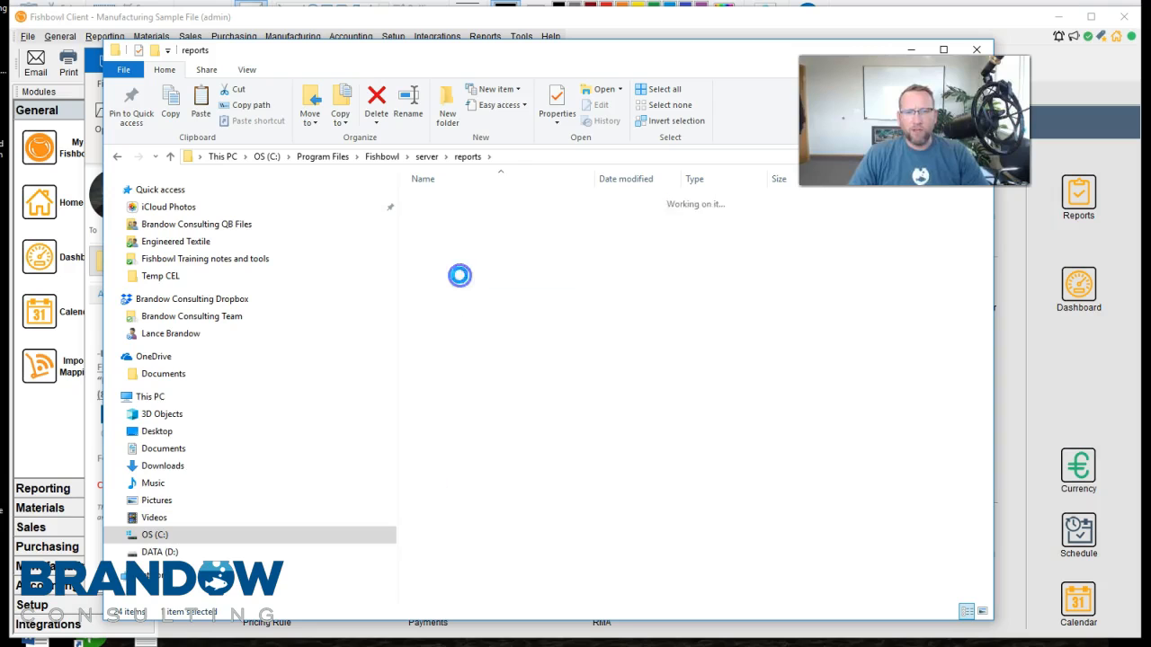
right_click(476, 510)
click(511, 415)
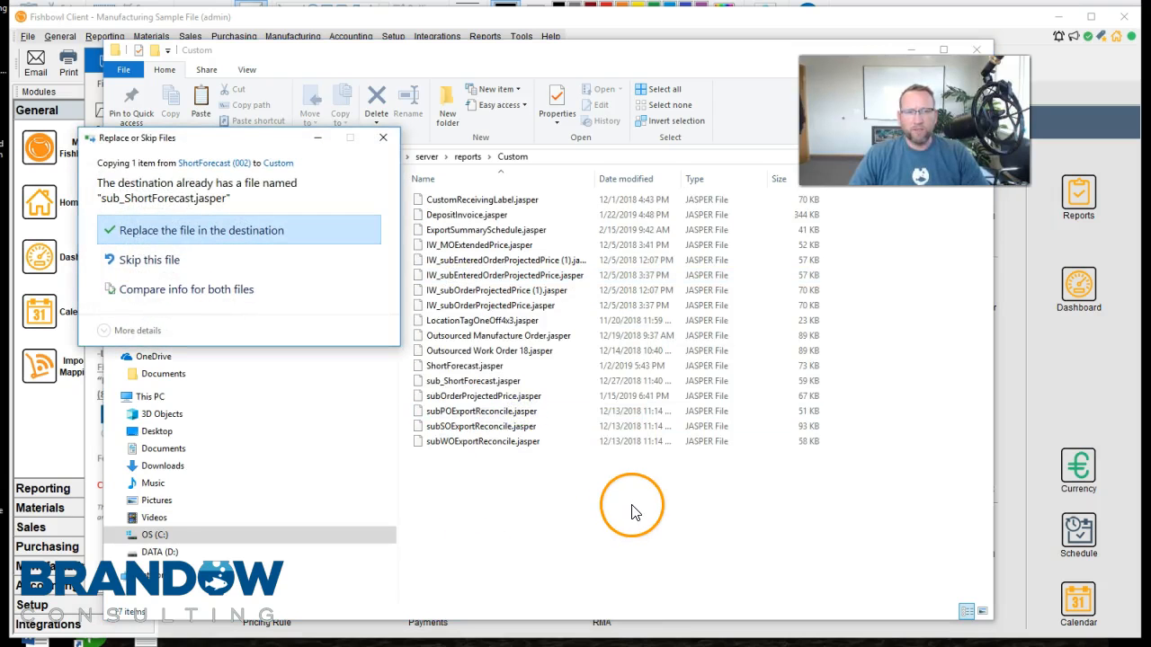
drag(233, 138, 477, 162)
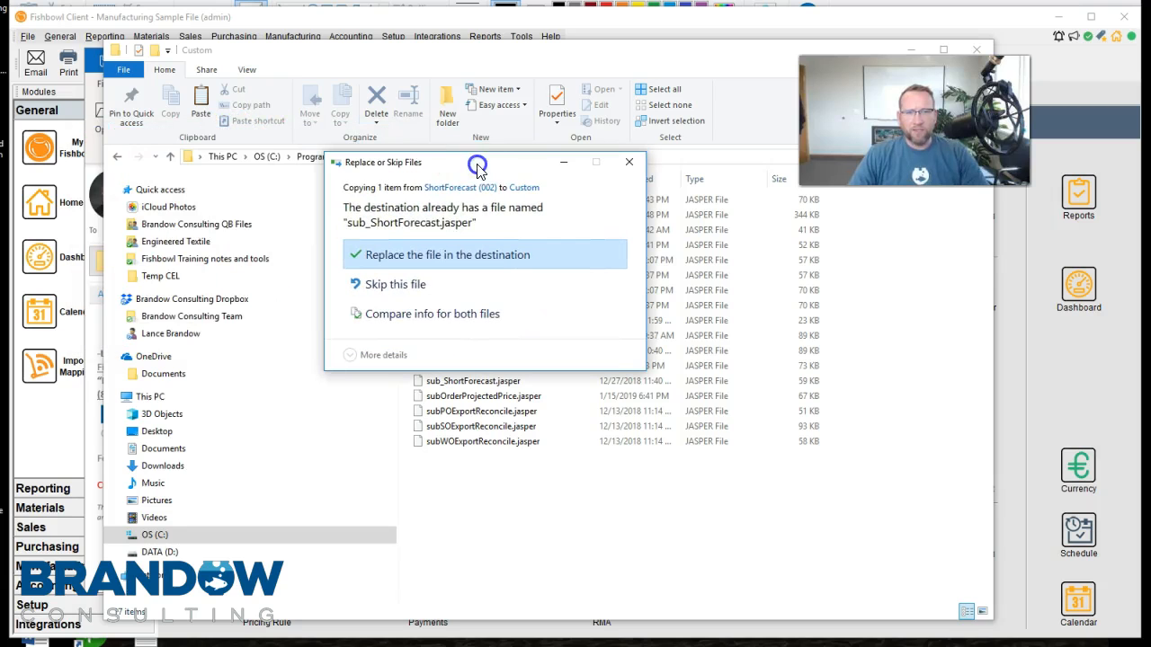
click(419, 258)
click(429, 388)
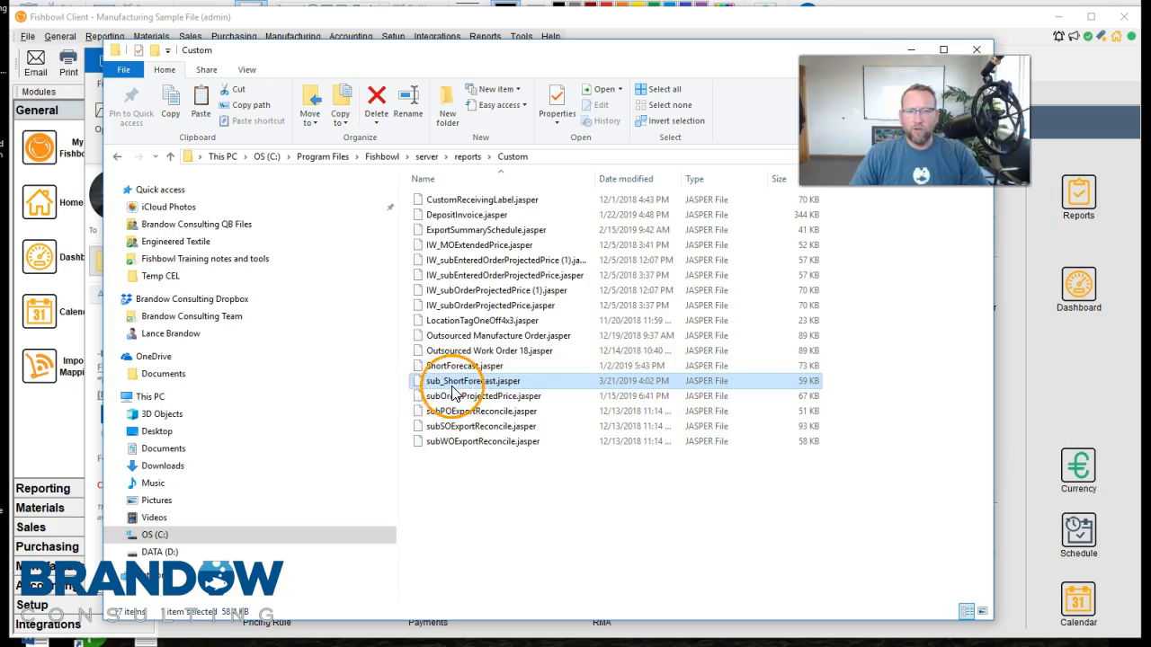
drag(516, 49, 320, 255)
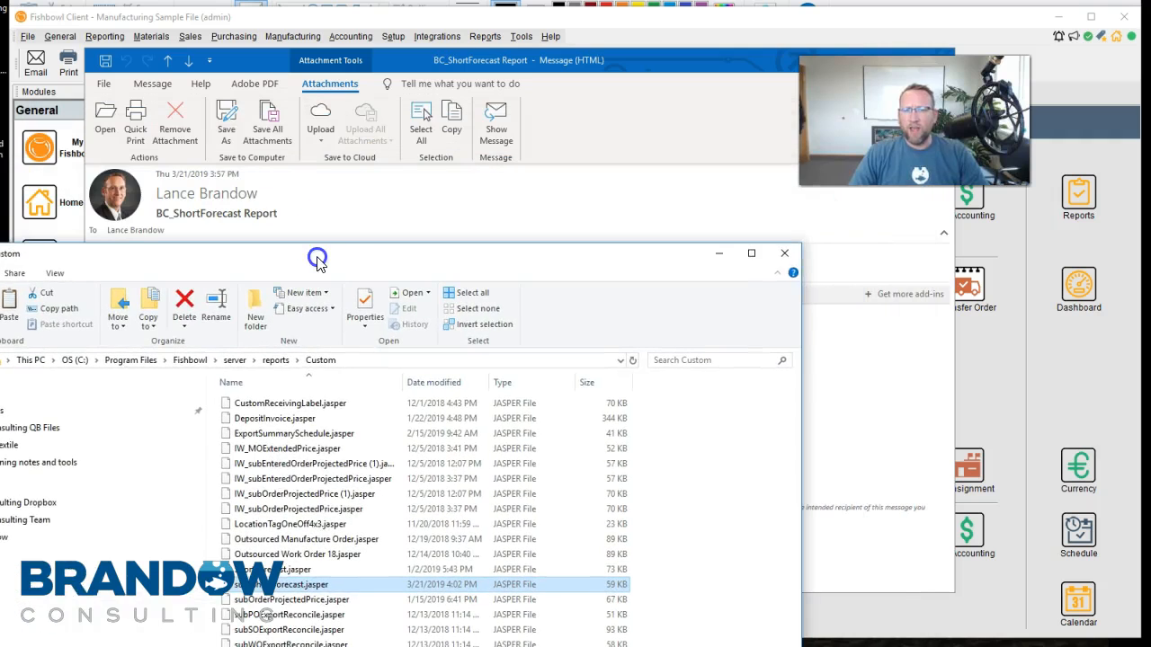
click(787, 256)
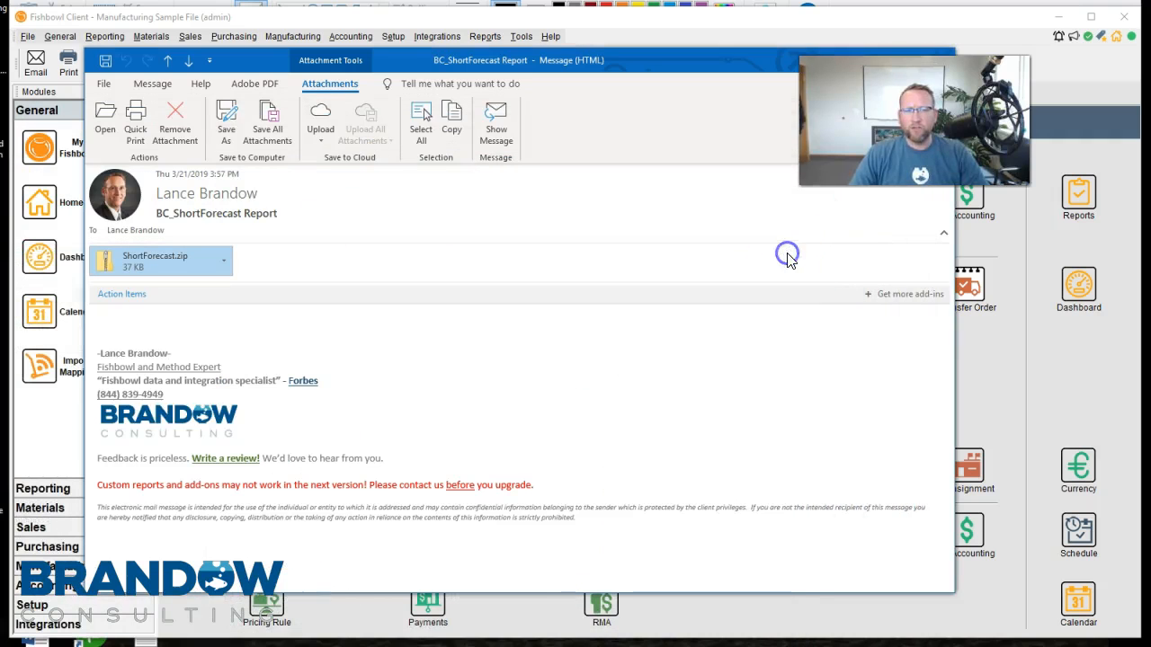
Reopen the ShortForecast.zip attachment and copy ShortForecast.jasper from it onto the desktop
double_click(151, 259)
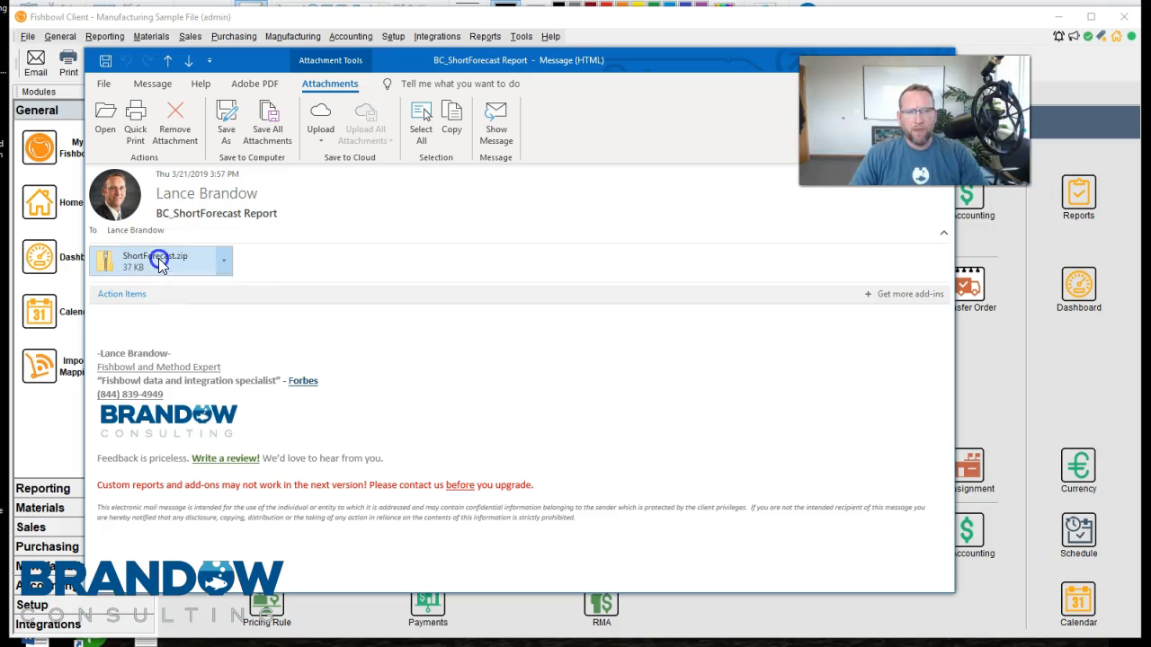
click(445, 361)
click(300, 277)
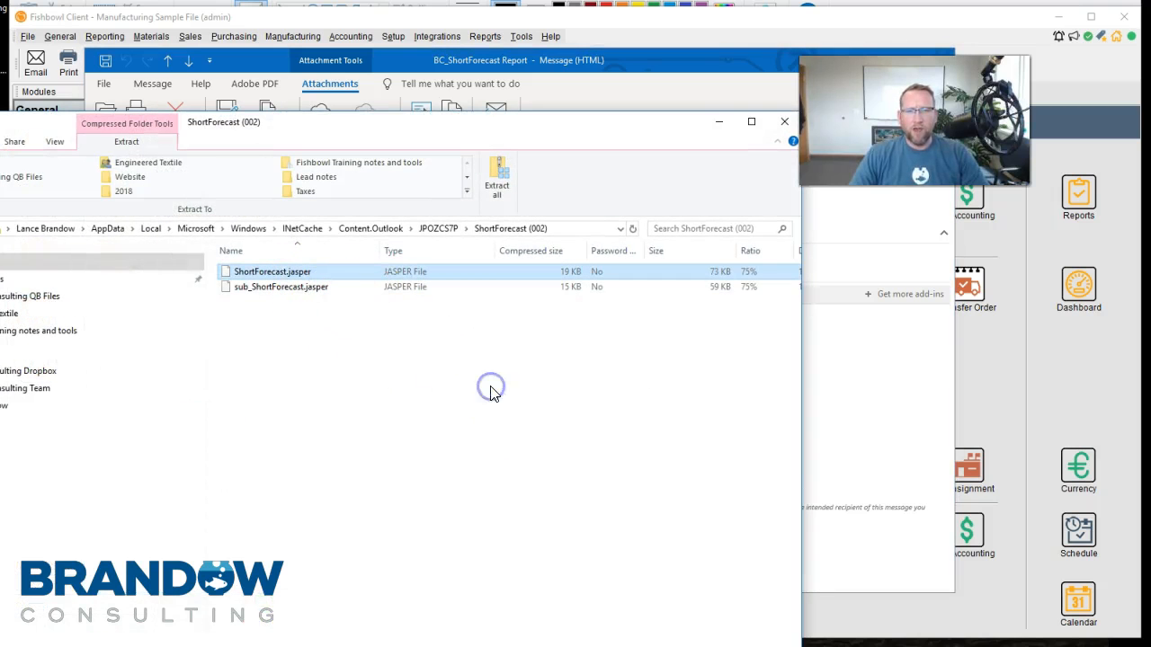
right_click(291, 279)
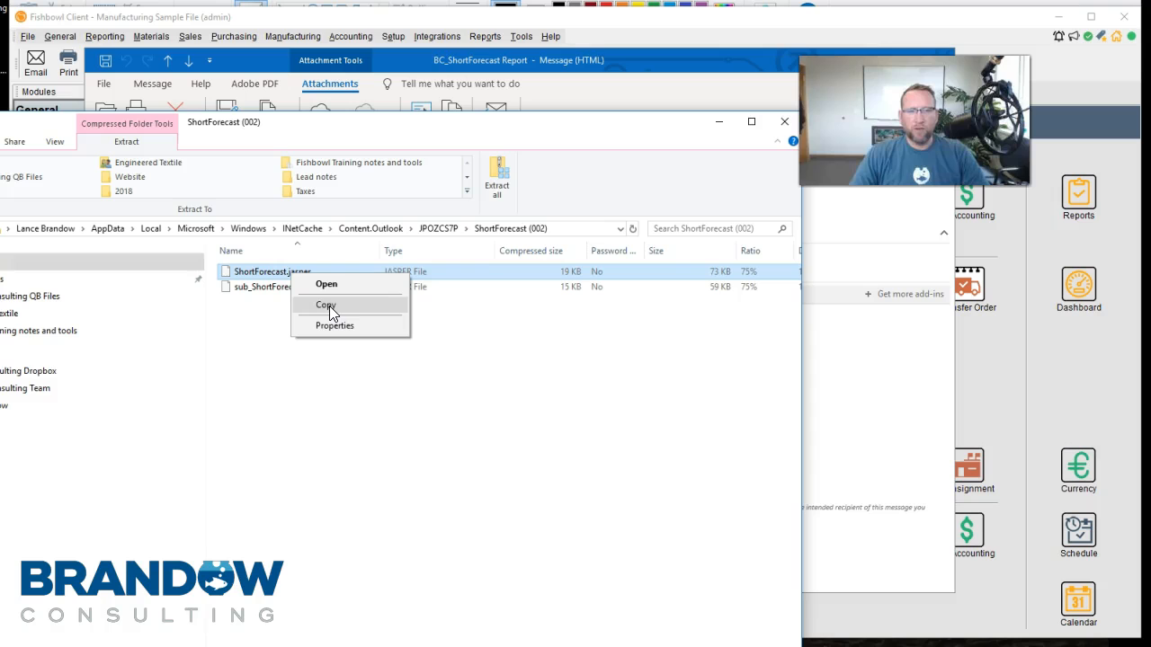
click(325, 305)
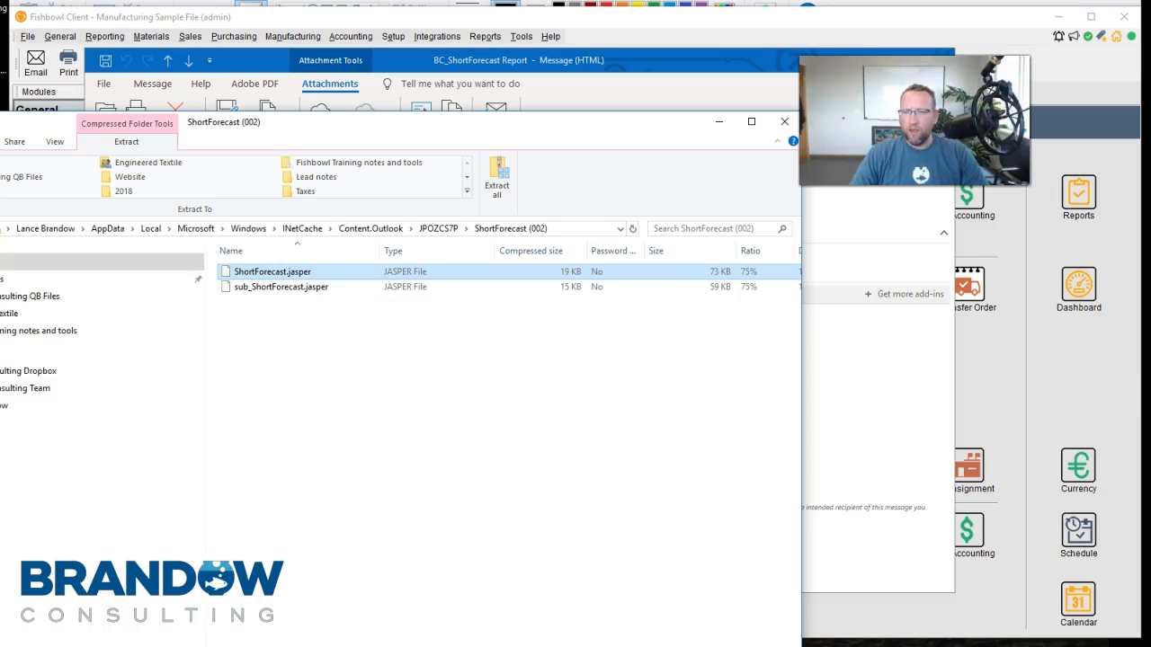
right_click(1150, 384)
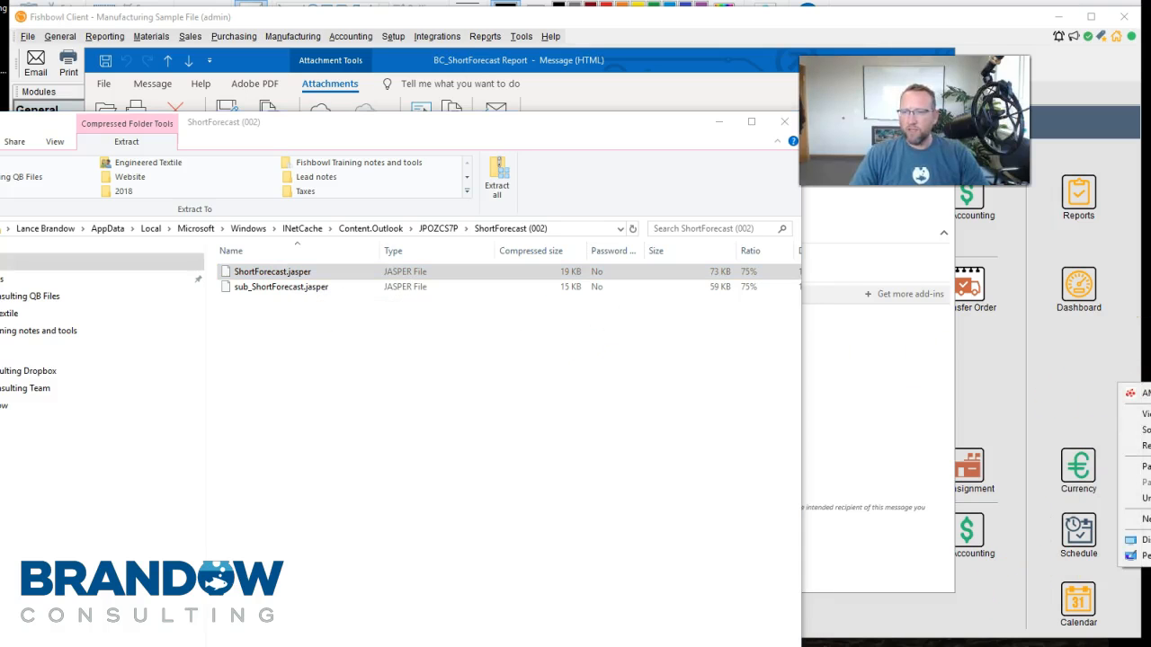
click(953, 416)
click(290, 270)
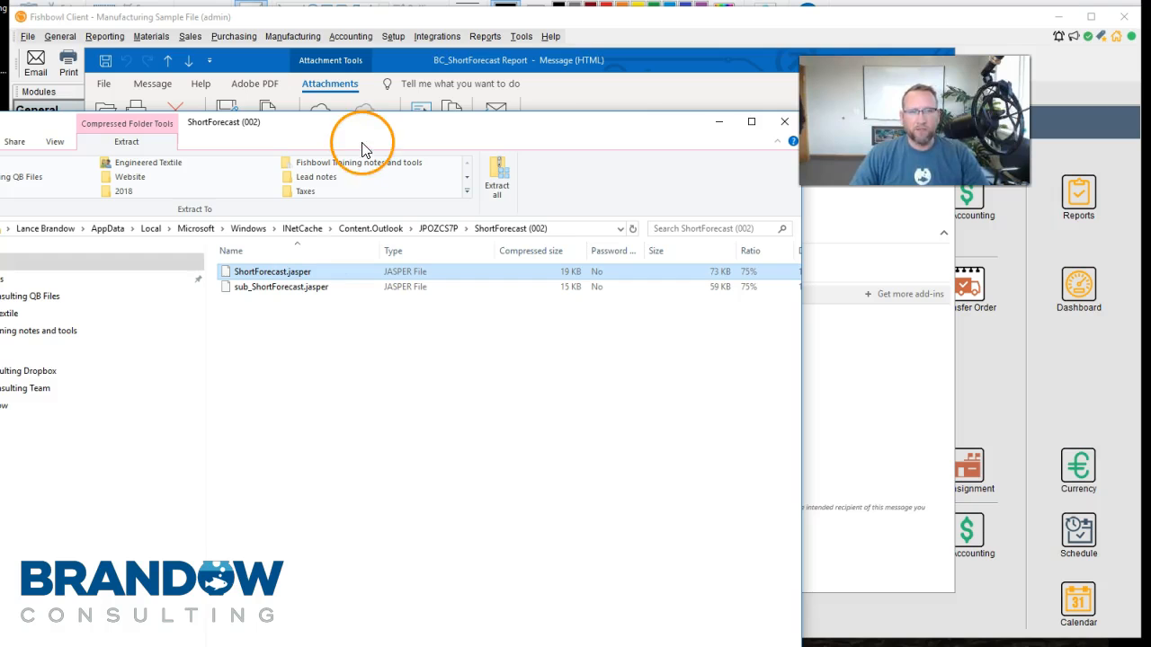
double_click(267, 274)
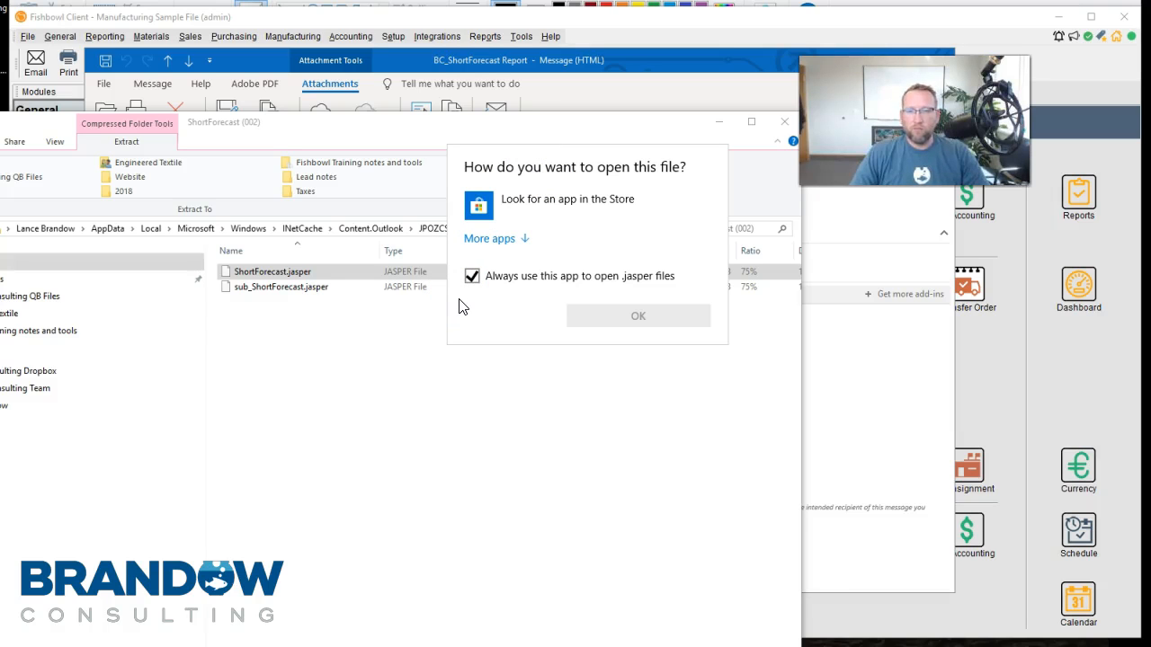
click(314, 394)
Close the ShortForecast archive window and the BC_ShortForecast Report email to return to Fishbowl
drag(469, 126, 590, 75)
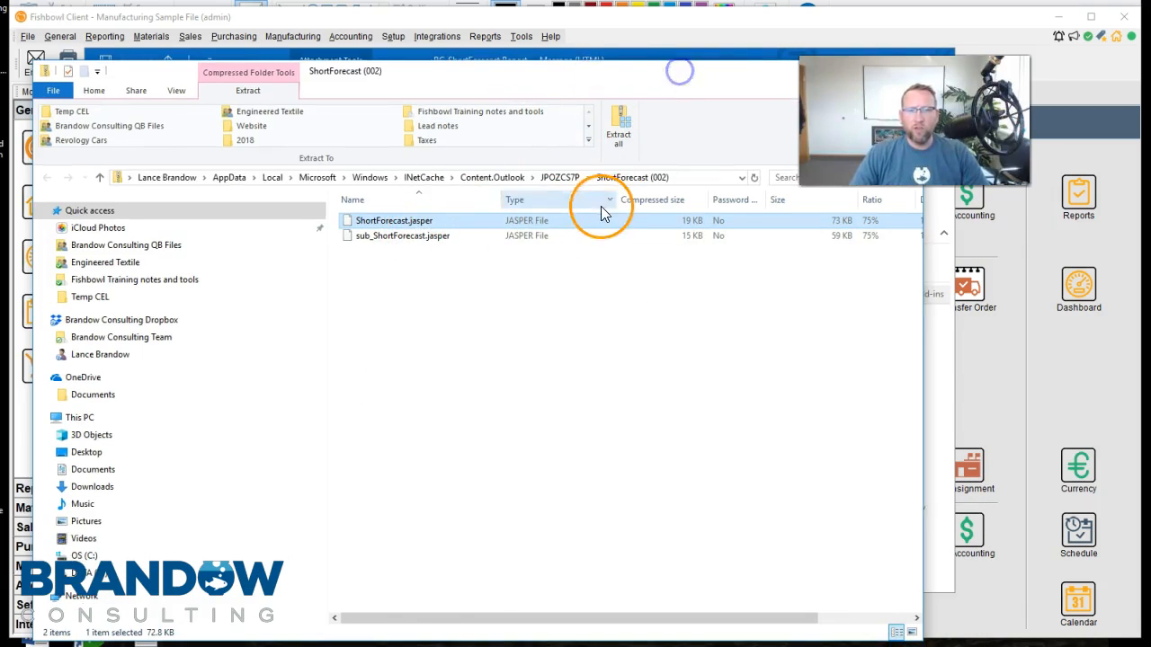
drag(617, 76, 516, 276)
click(805, 260)
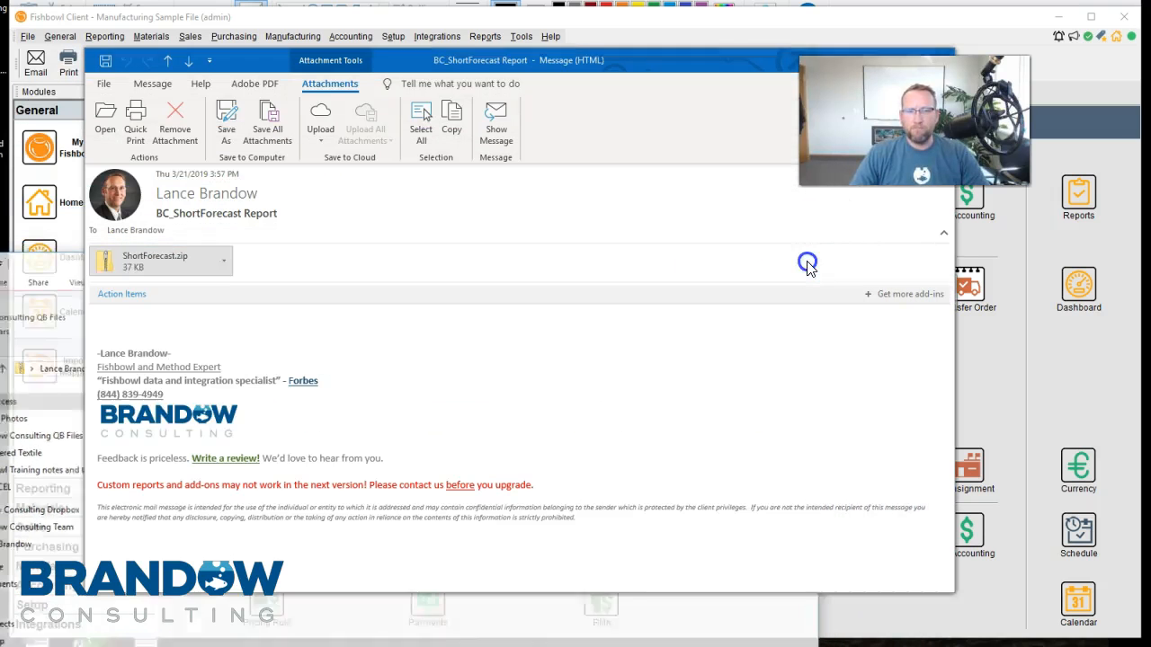
drag(729, 86, 593, 287)
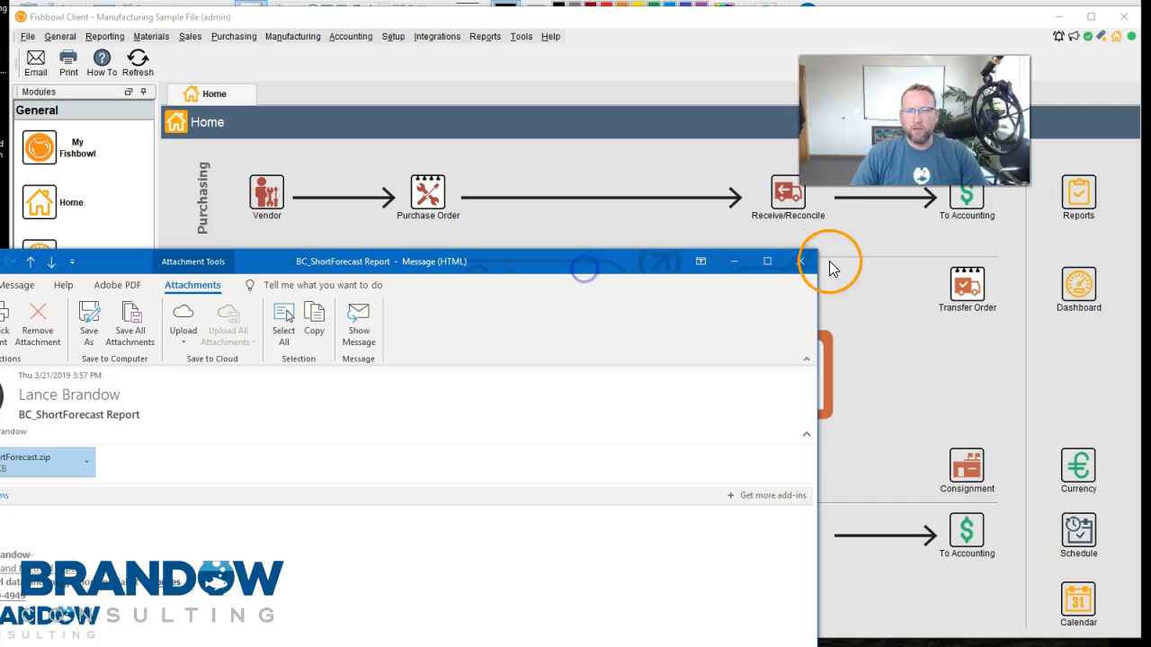
click(800, 261)
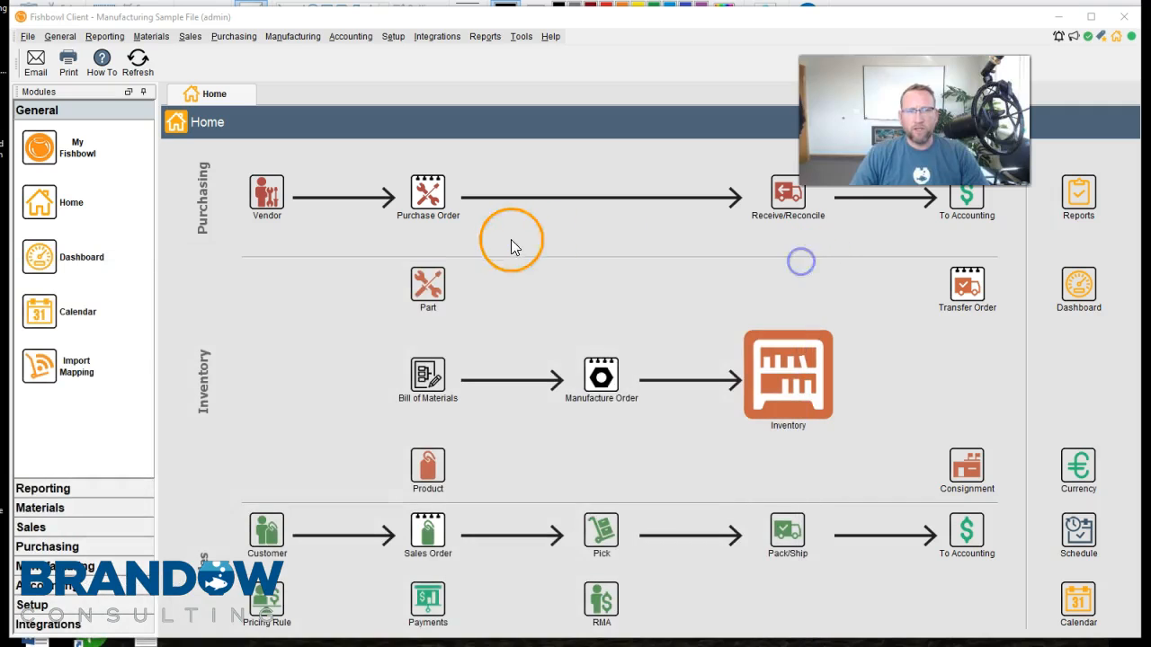
Open the Reports module and start uploading a new report
click(105, 36)
click(116, 97)
click(331, 221)
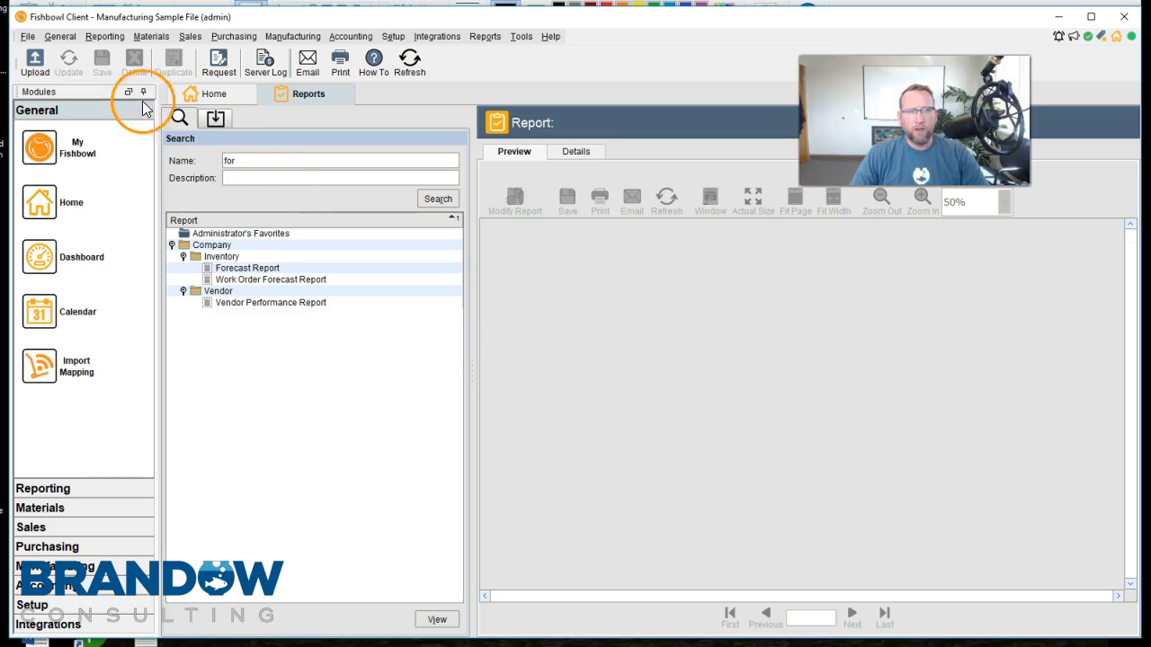
click(36, 67)
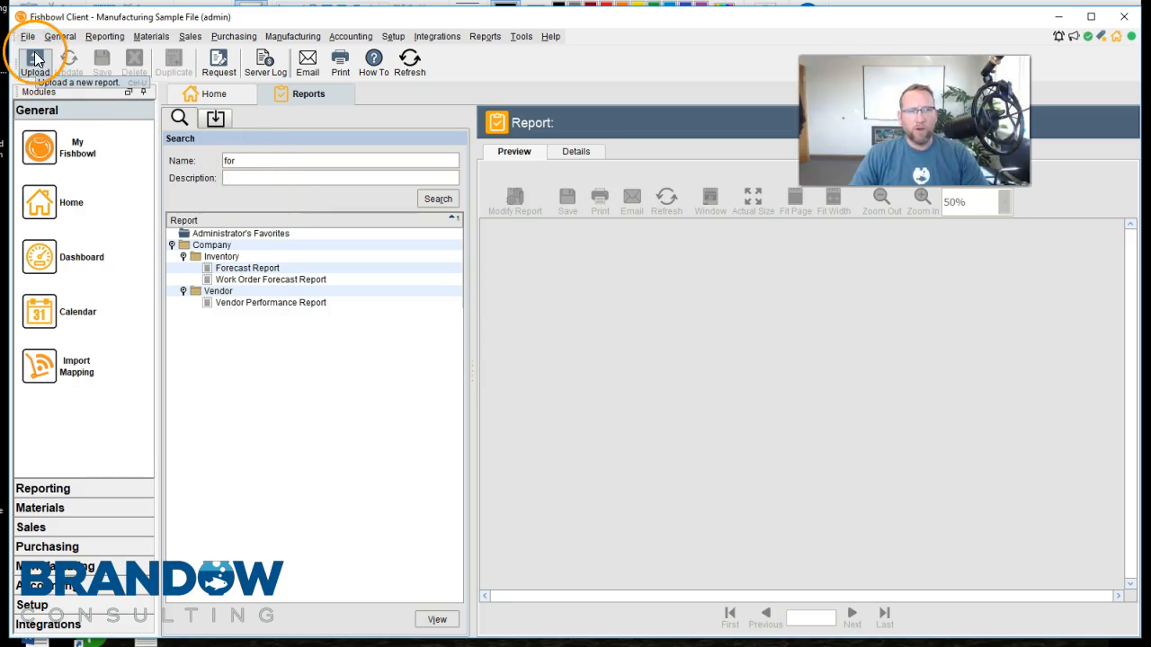
click(36, 68)
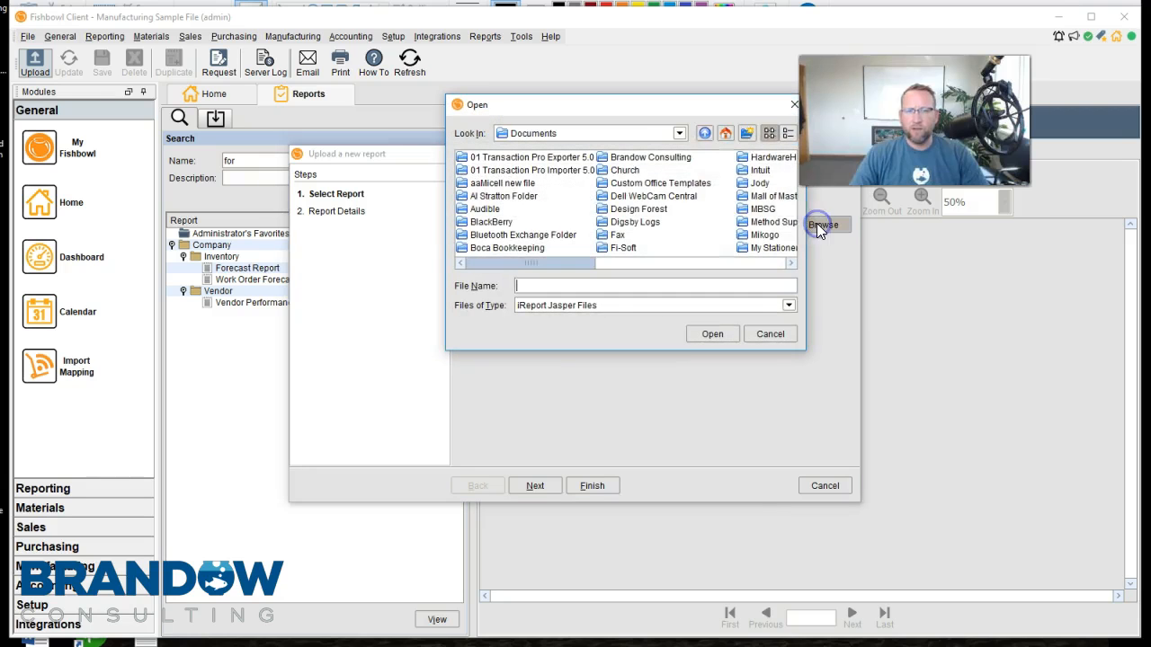
Choose ShortForecast.jasper from the Desktop as the report to upload and continue to the report details
click(679, 133)
drag(685, 189, 685, 164)
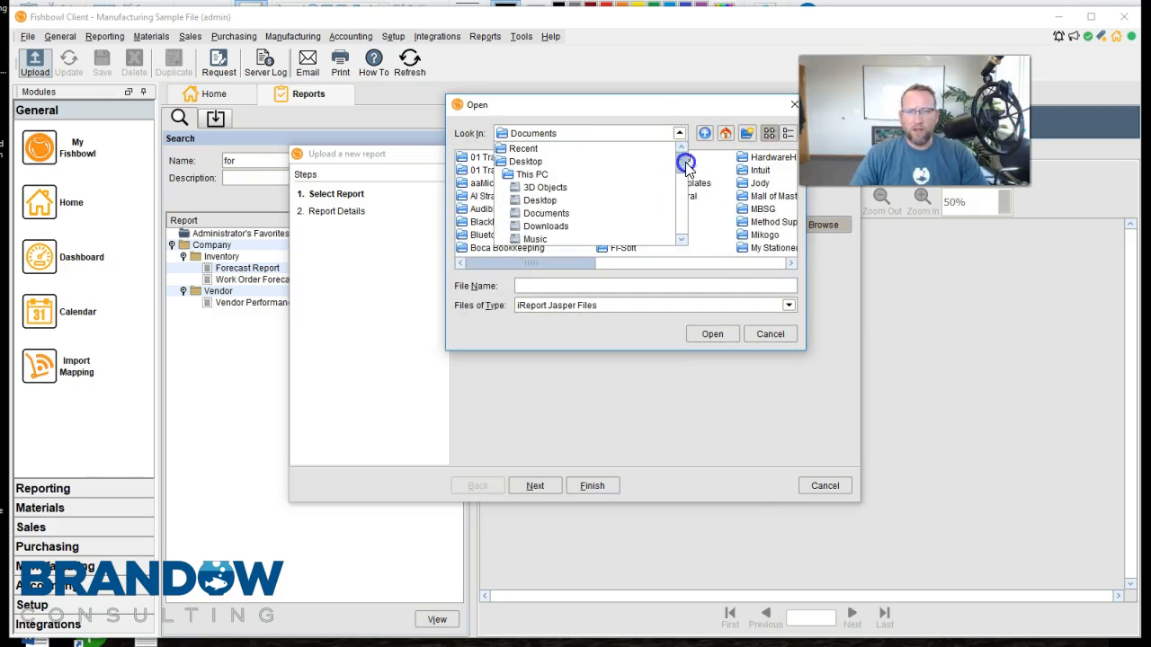
click(652, 163)
click(726, 268)
drag(639, 267, 761, 263)
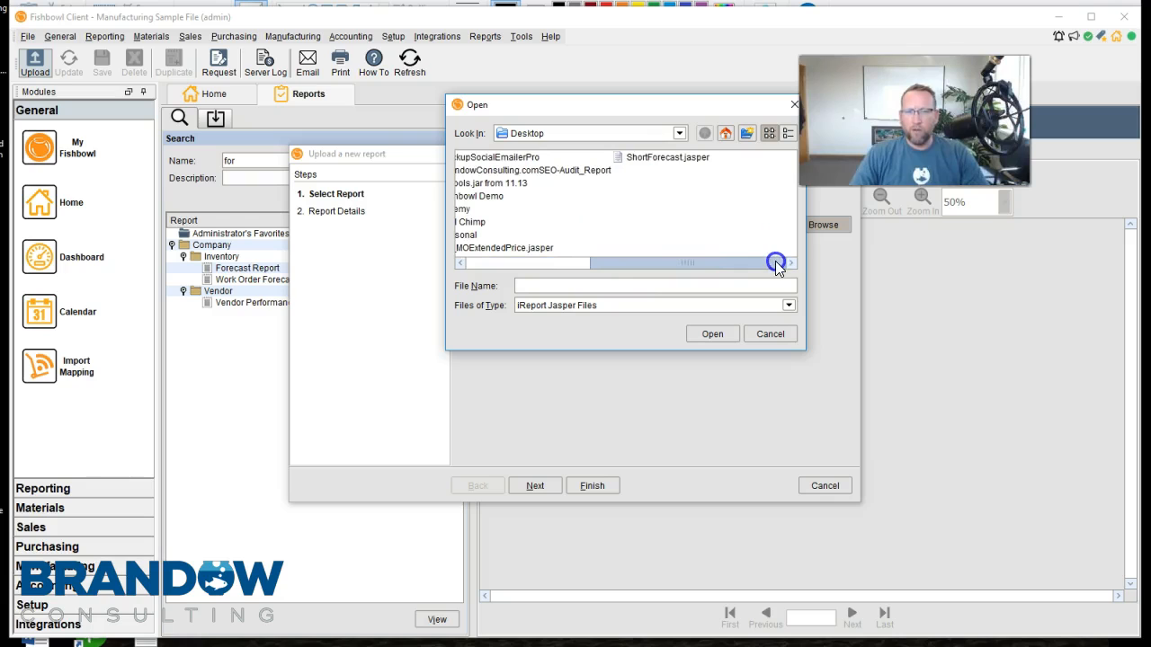
click(667, 157)
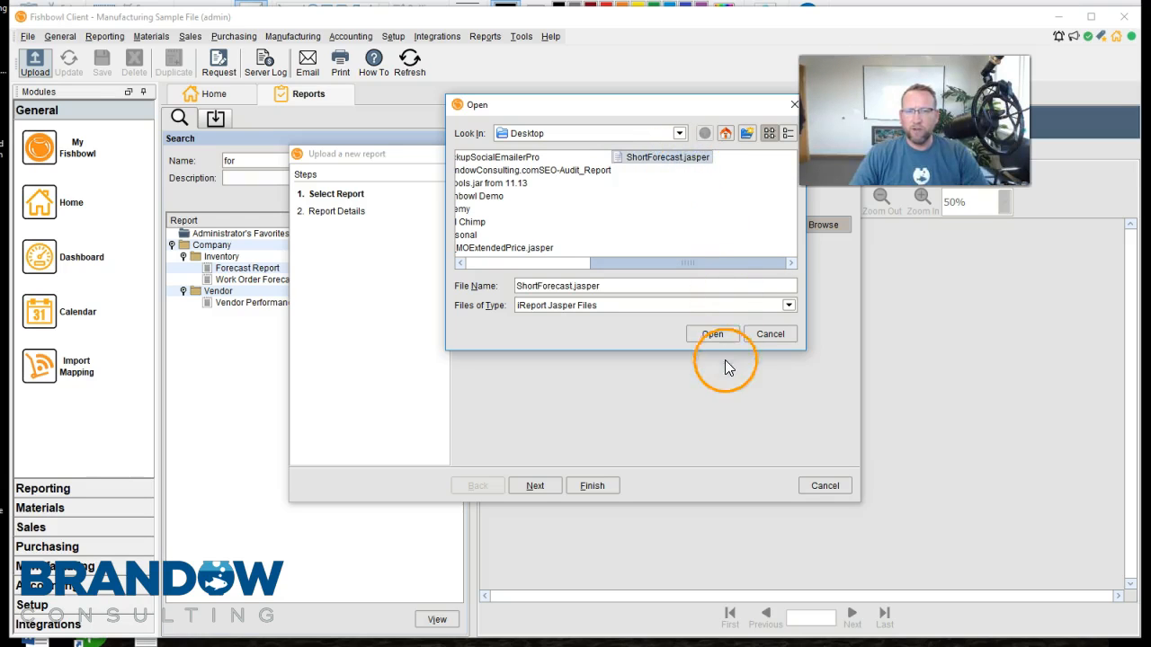
click(712, 334)
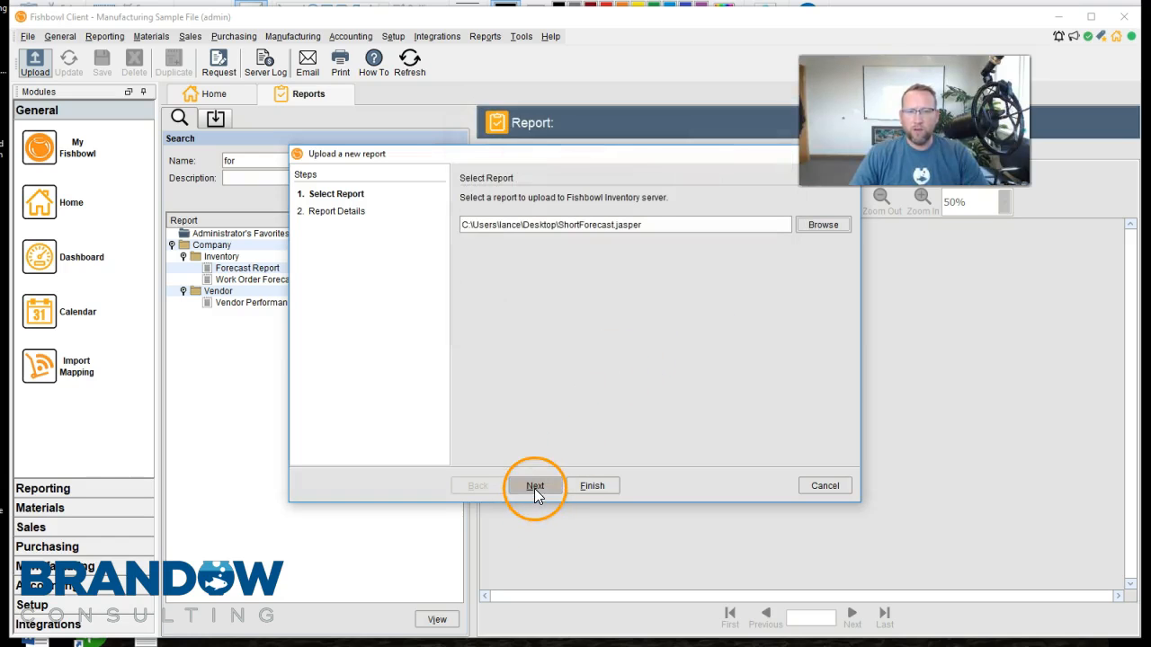
click(534, 488)
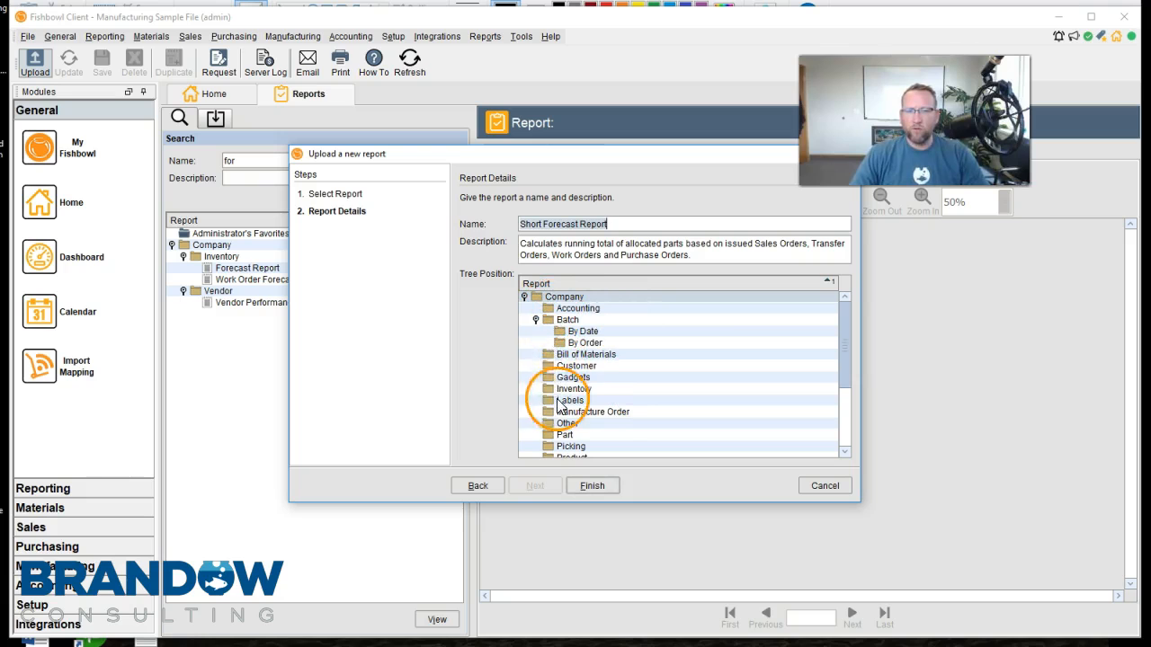
Set the Short Forecast Report's tree position to the Purchase Order folder and finish the upload
click(847, 324)
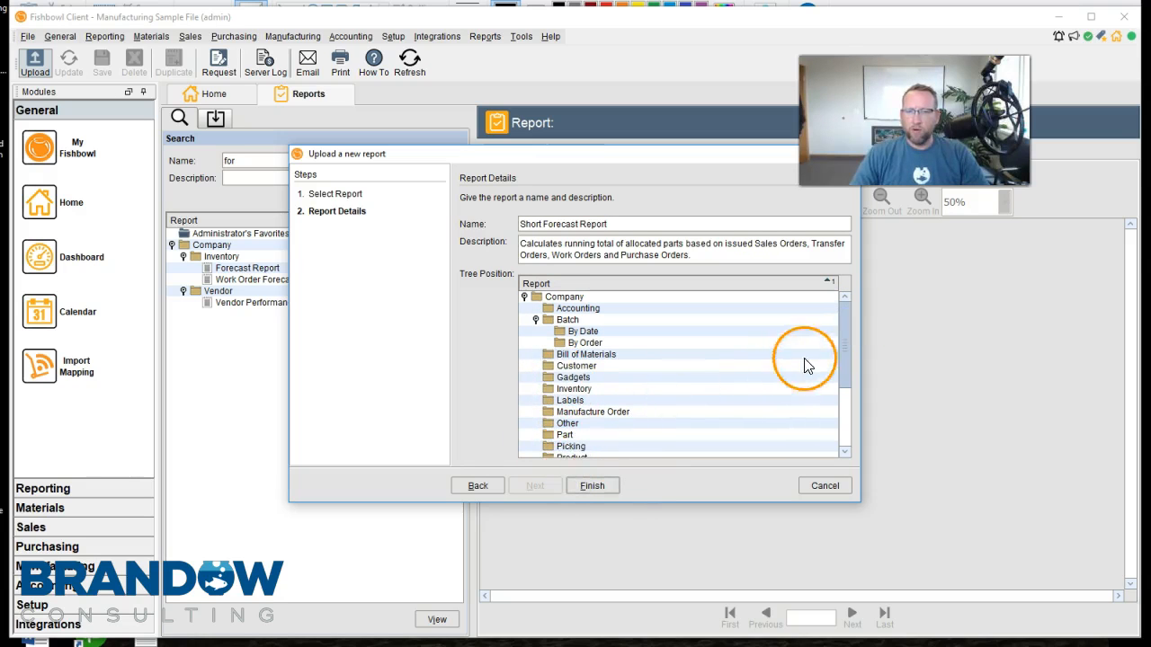
drag(845, 343, 838, 388)
click(592, 486)
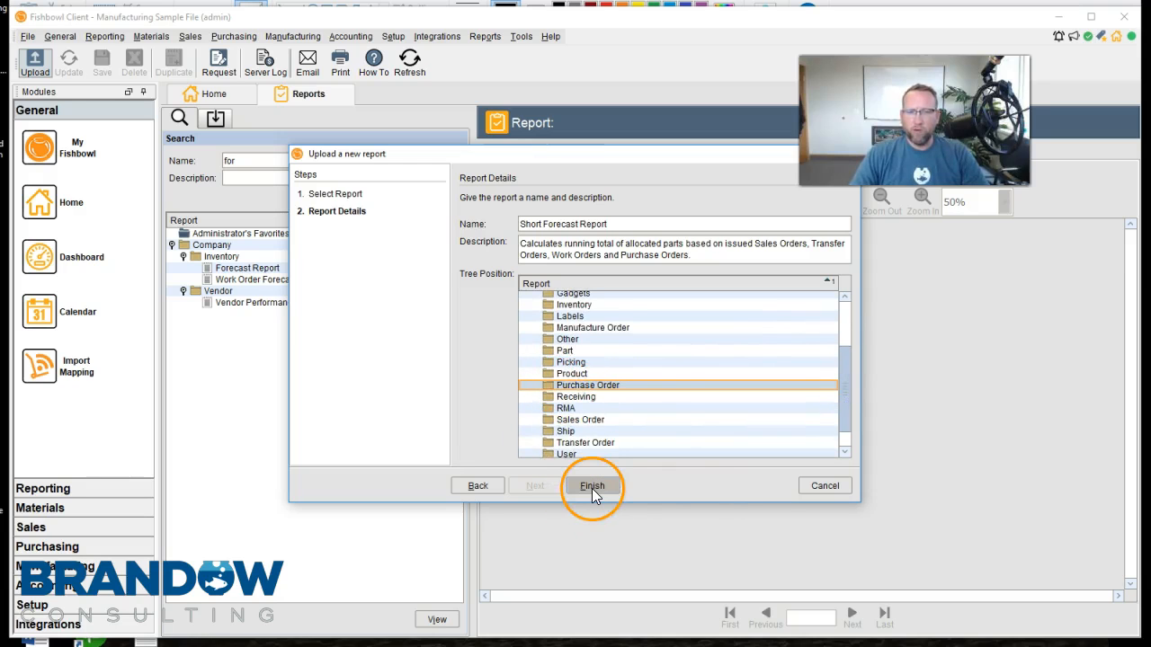
click(591, 487)
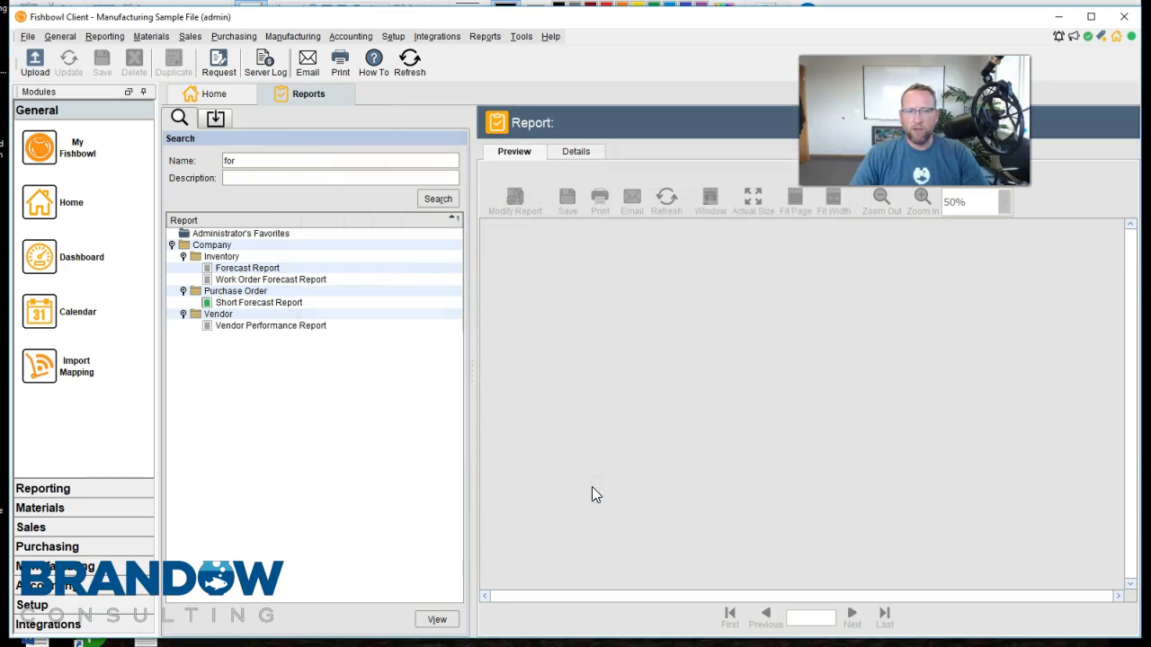
Open the Short Forecast Report and associate it with the Purchase Order module in its details
click(258, 303)
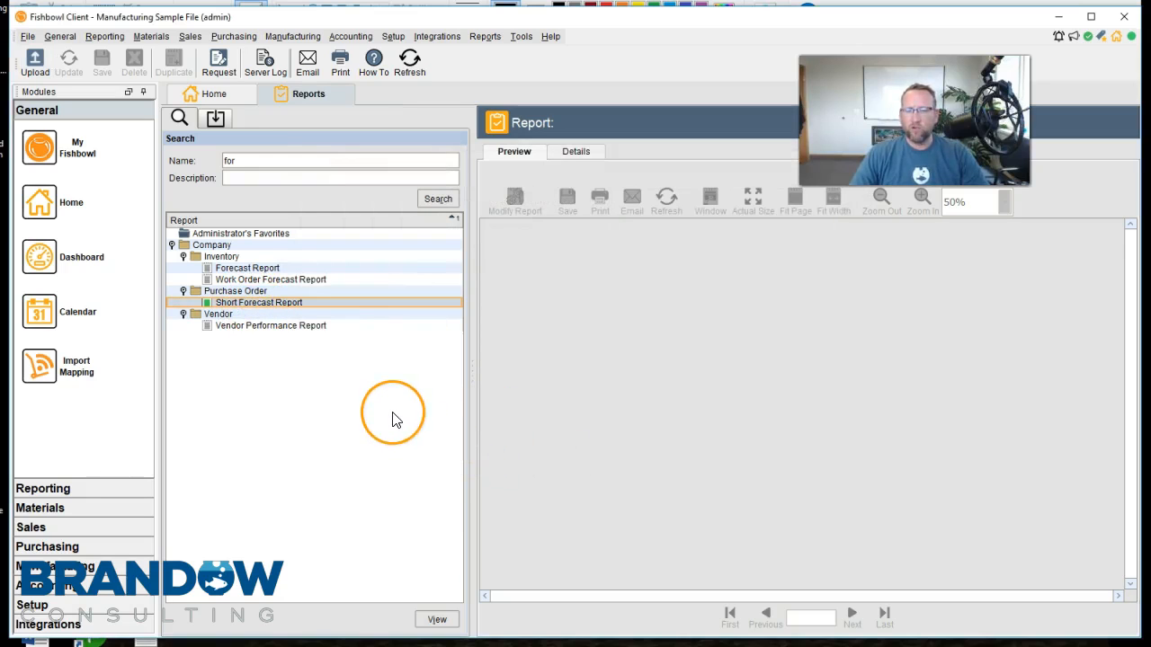
click(252, 300)
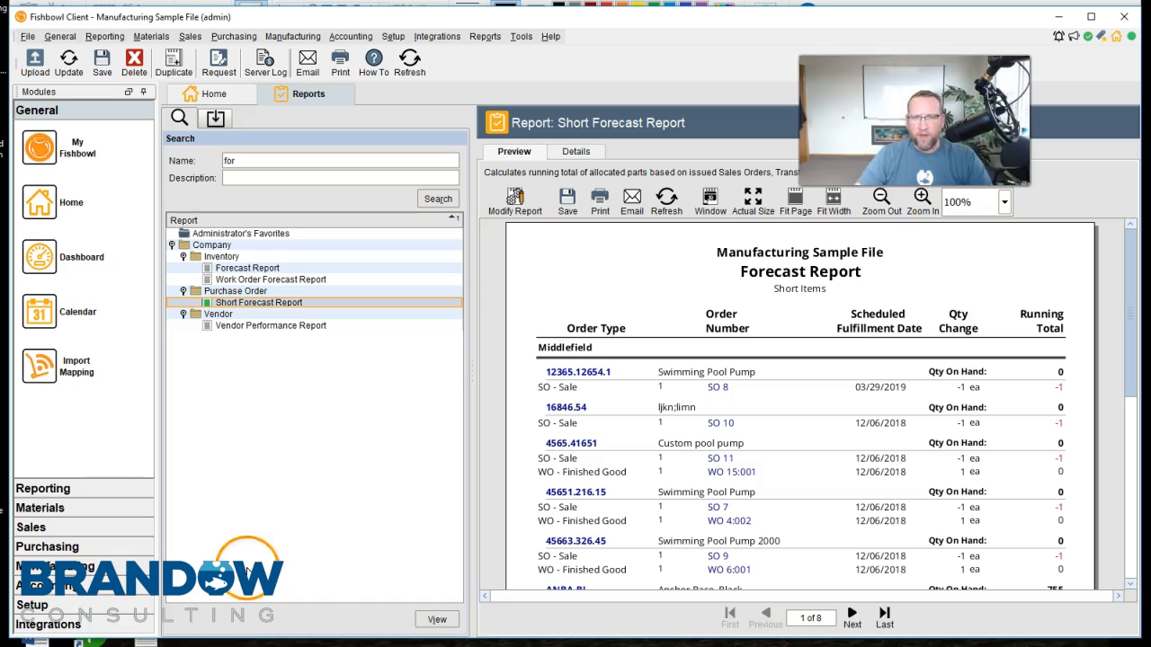
click(576, 151)
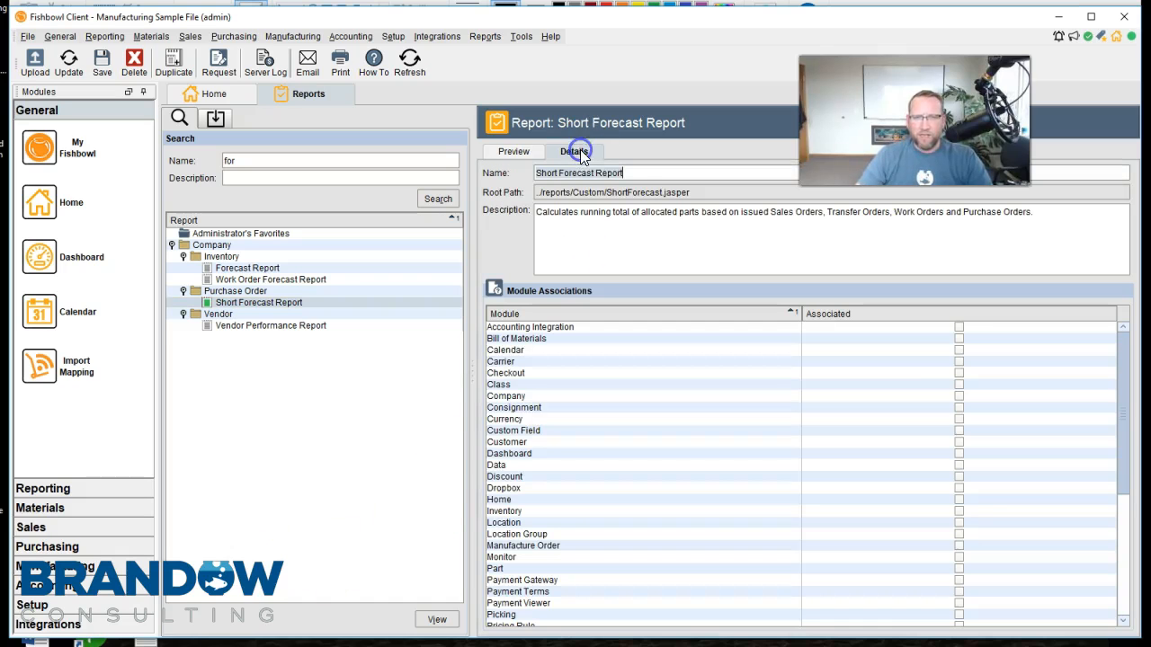
scroll(586, 360, down, 4)
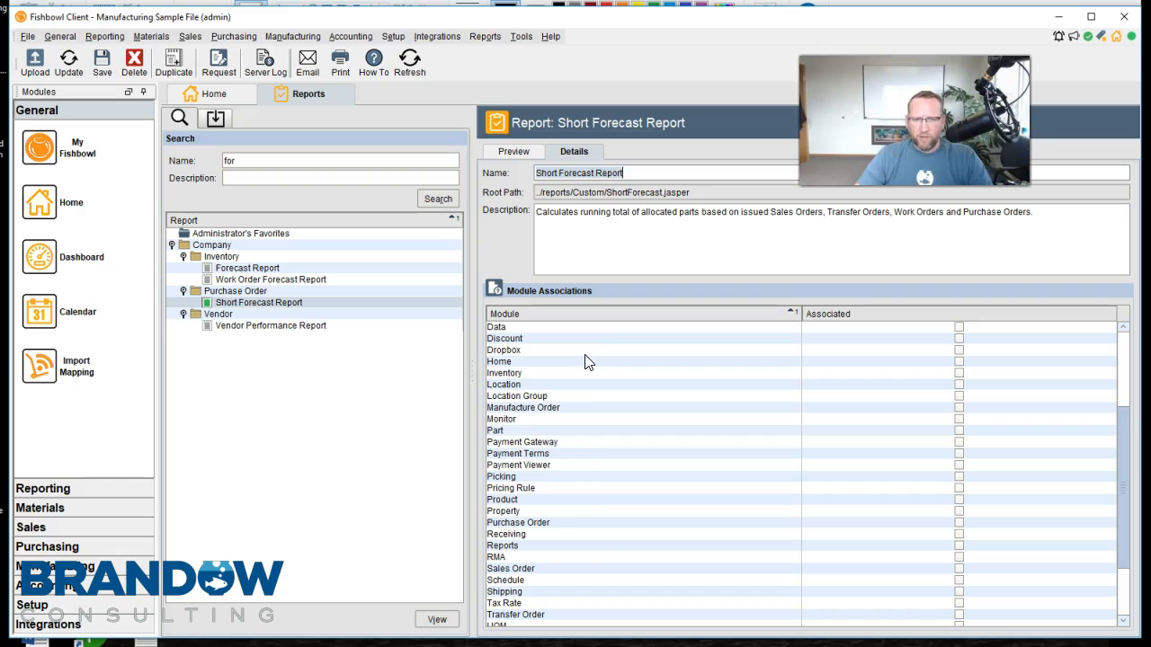
click(558, 522)
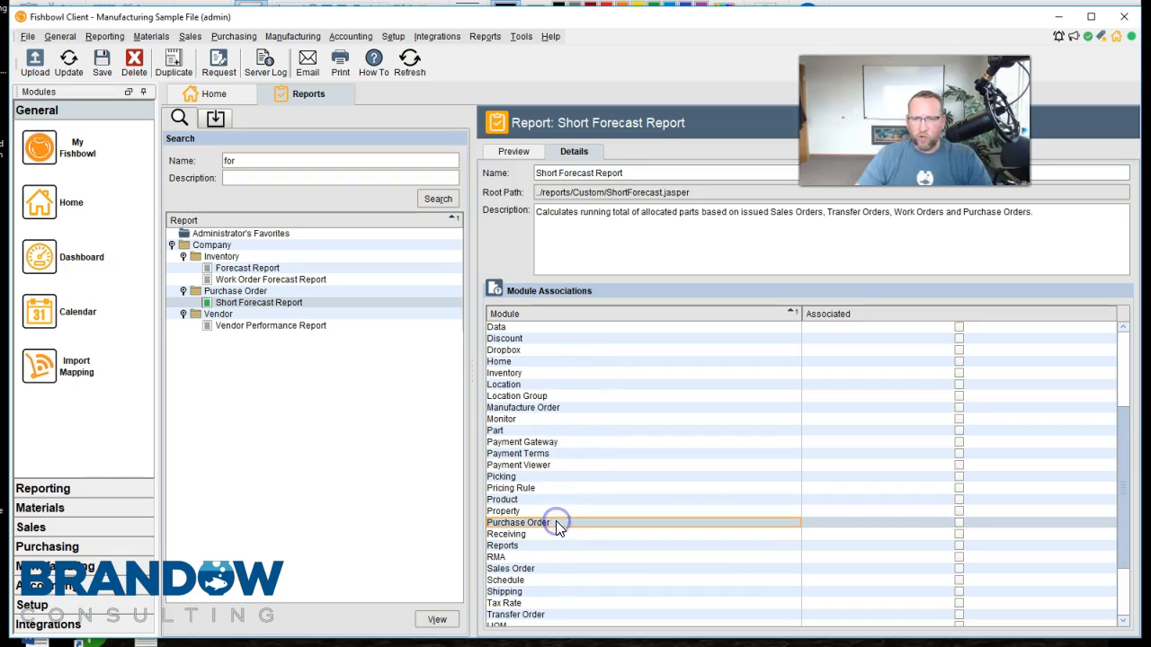
click(959, 524)
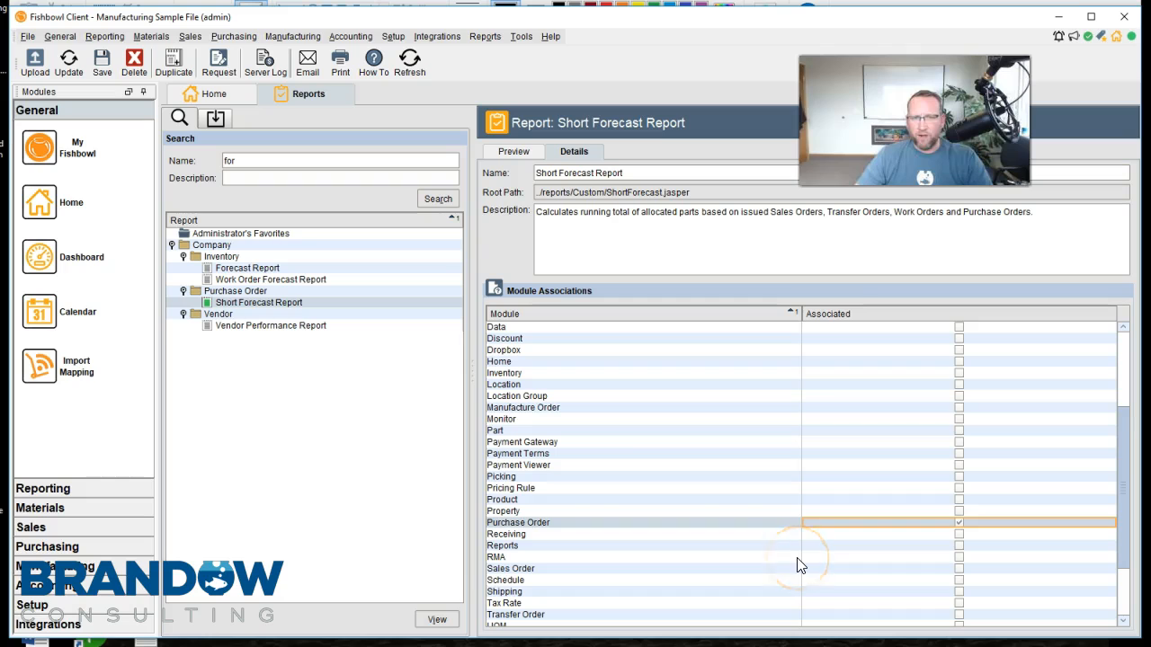
Open the Purchase Order module and check which reports it offers
click(227, 38)
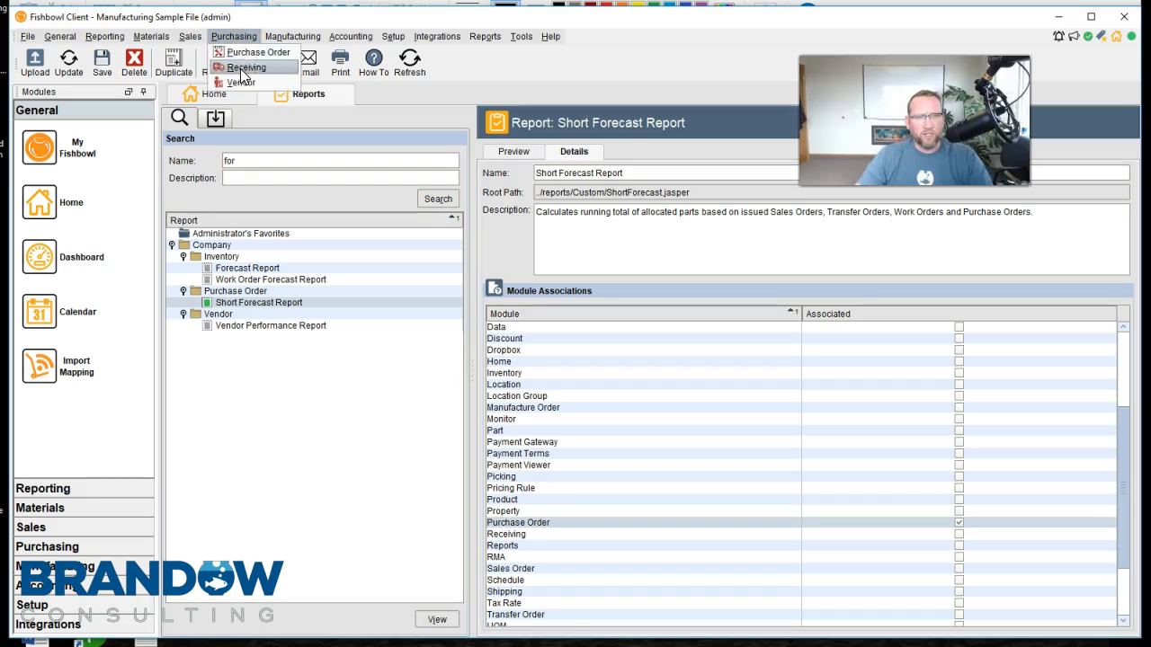
click(252, 52)
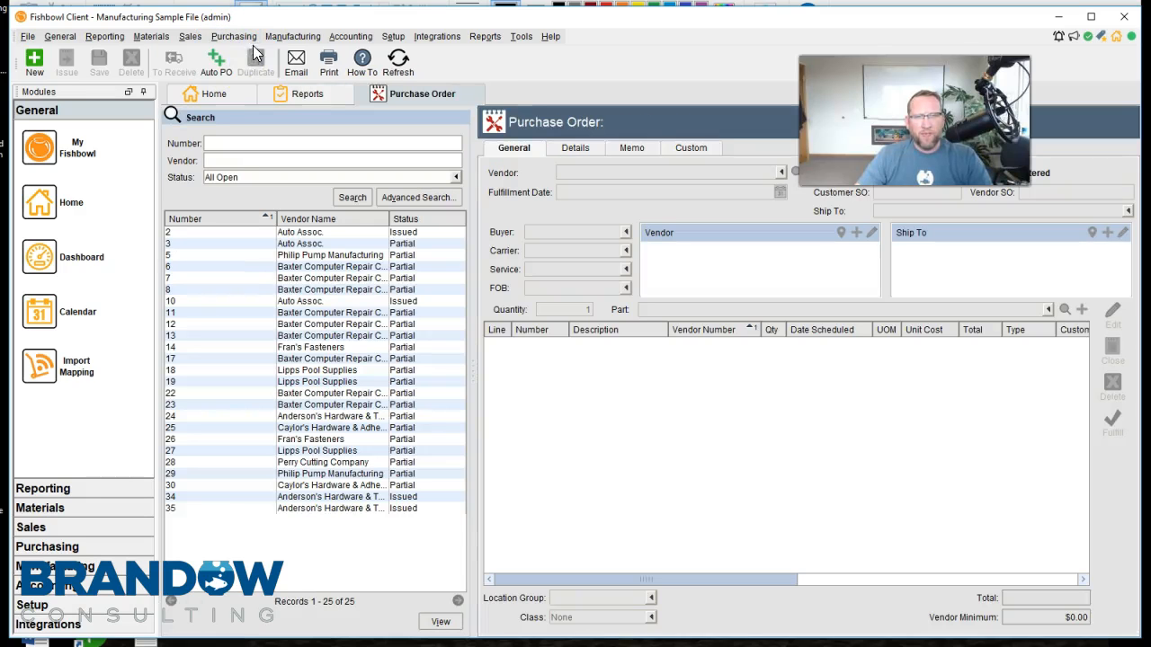
click(486, 36)
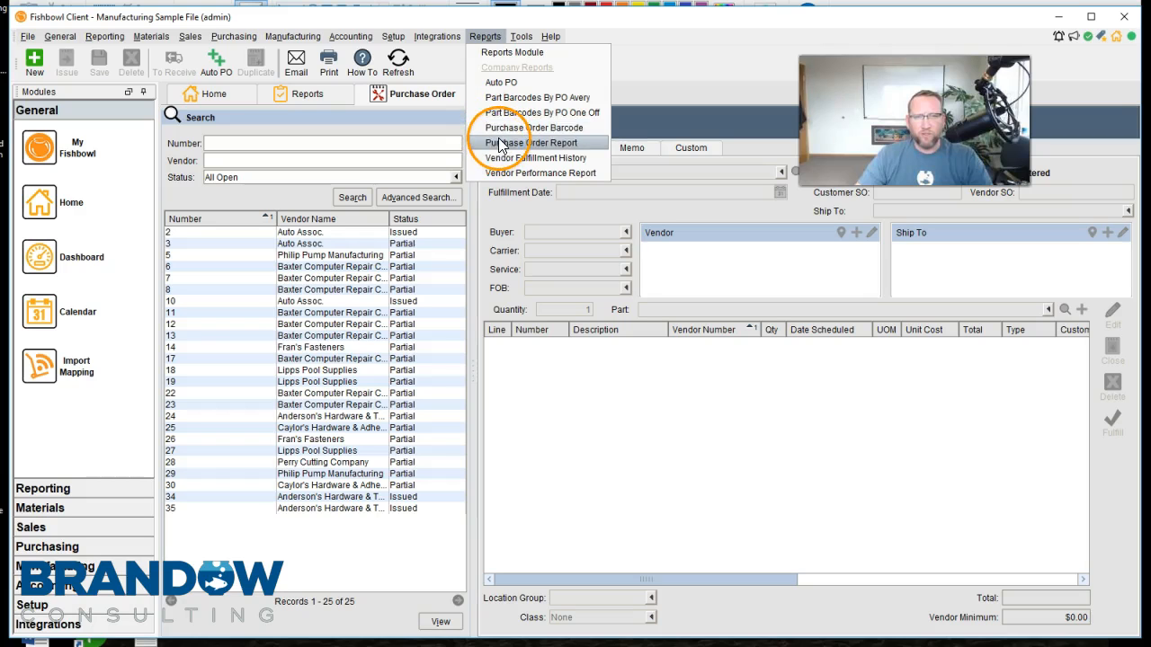
Save the Short Forecast Report's module association and recheck the reports offered in the Purchase Order module
click(307, 95)
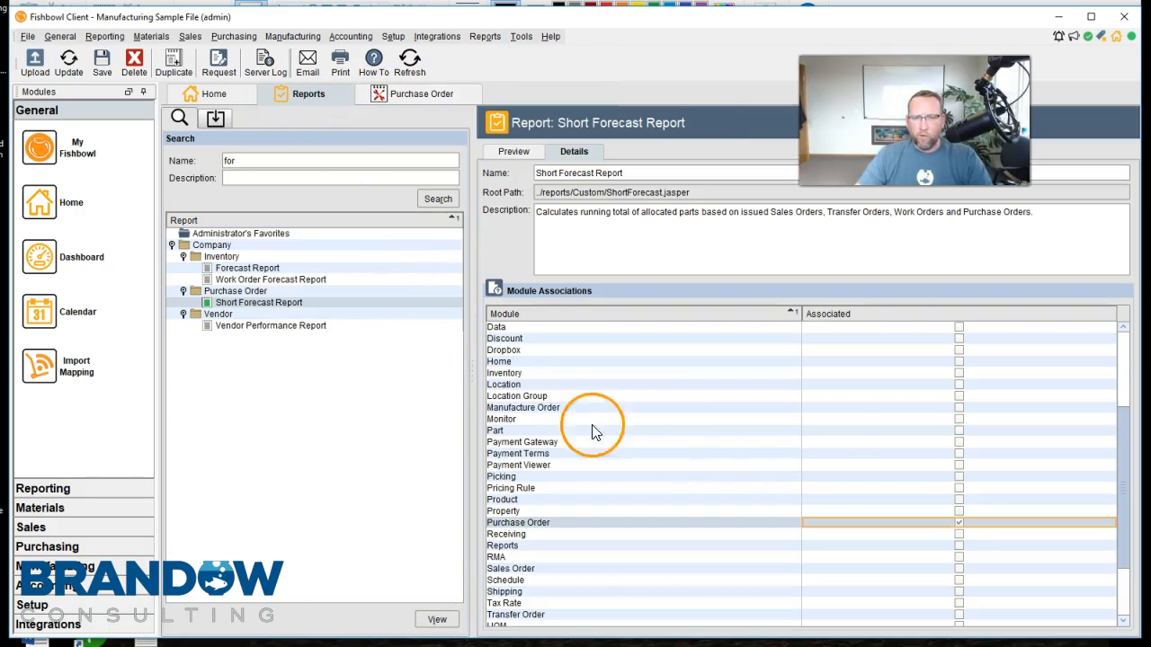
click(104, 69)
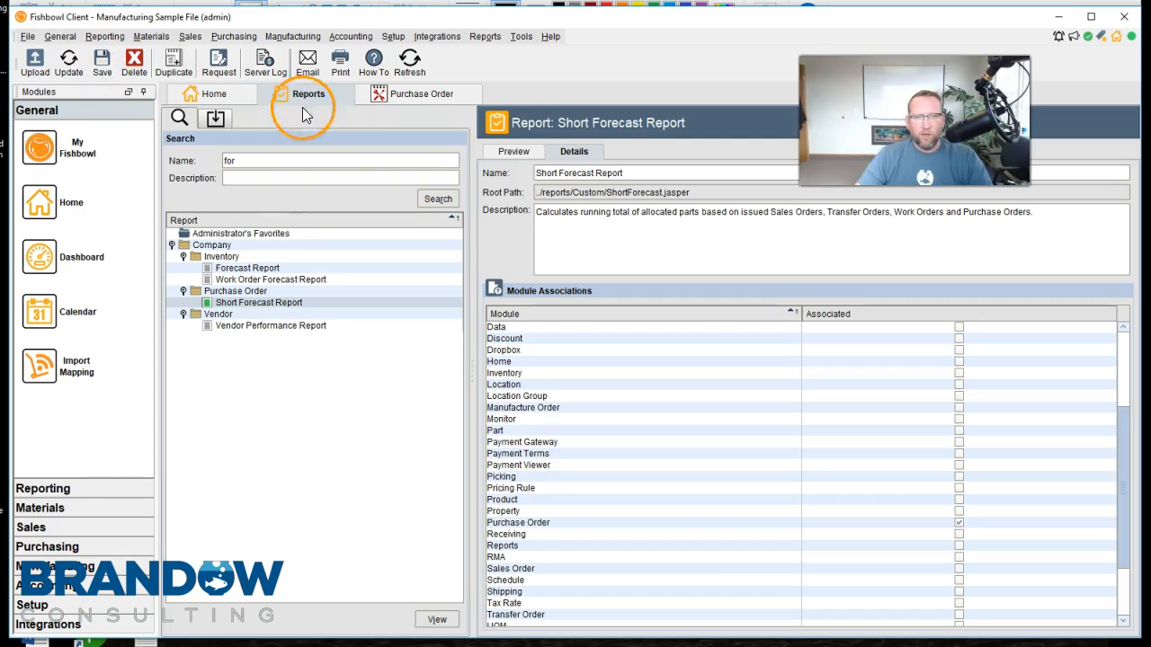
click(398, 97)
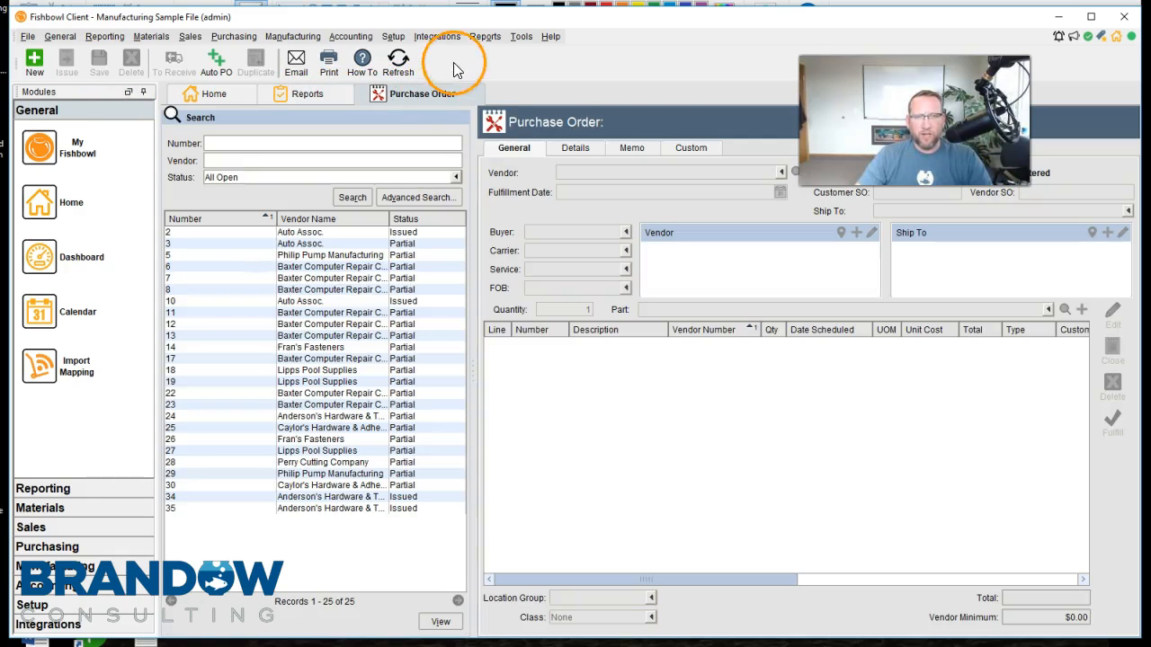
click(485, 40)
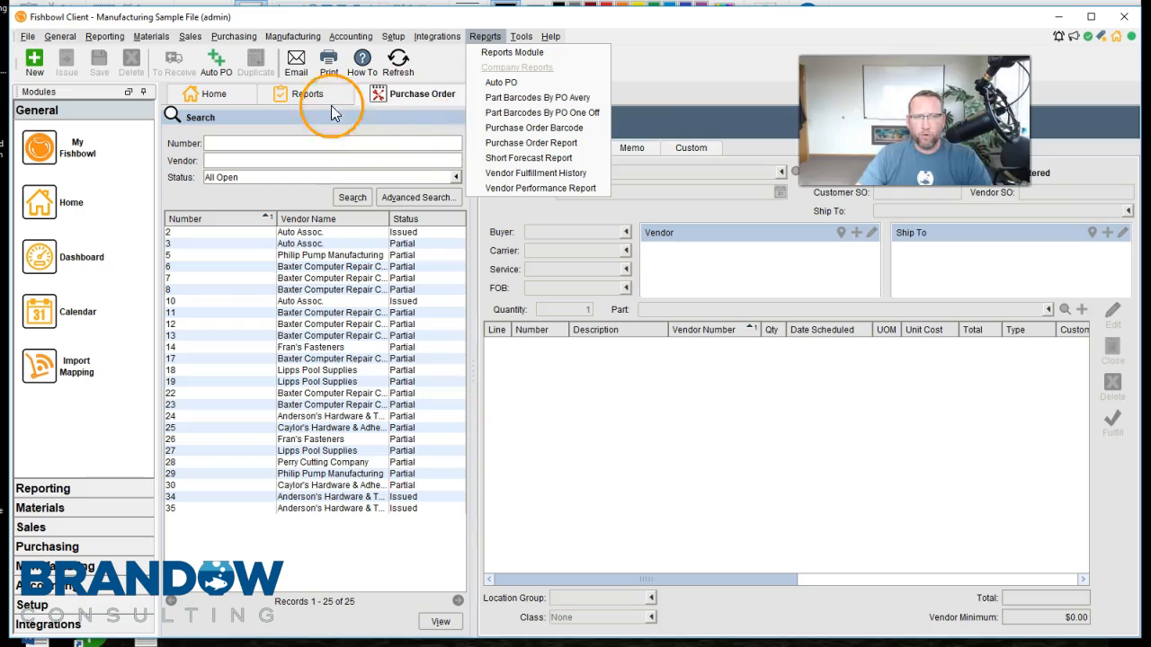
Associate the Short Forecast Report with the Manufacture Order and Sales Order modules as well, and save it
click(304, 93)
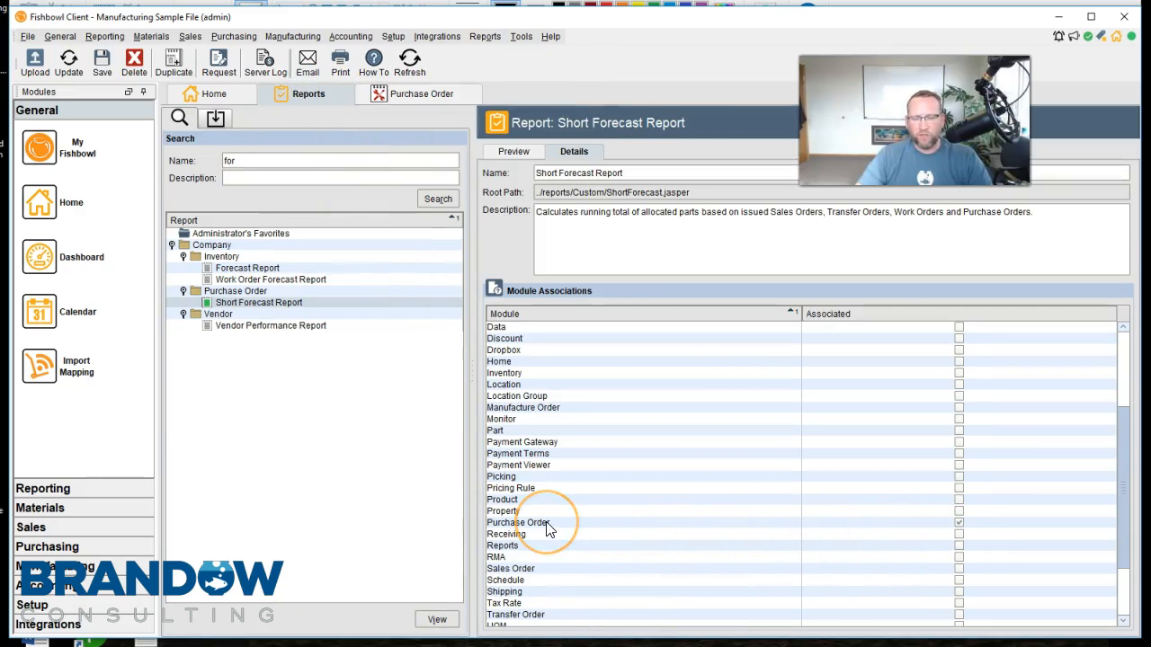
click(567, 409)
click(958, 407)
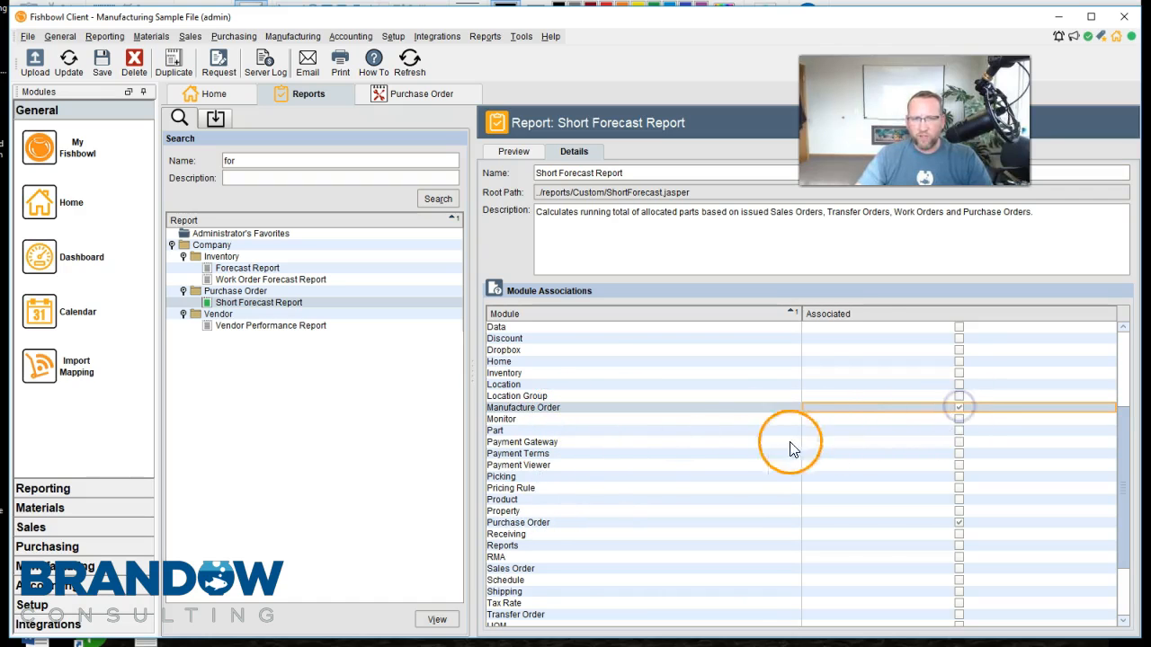
scroll(575, 485, down, 1)
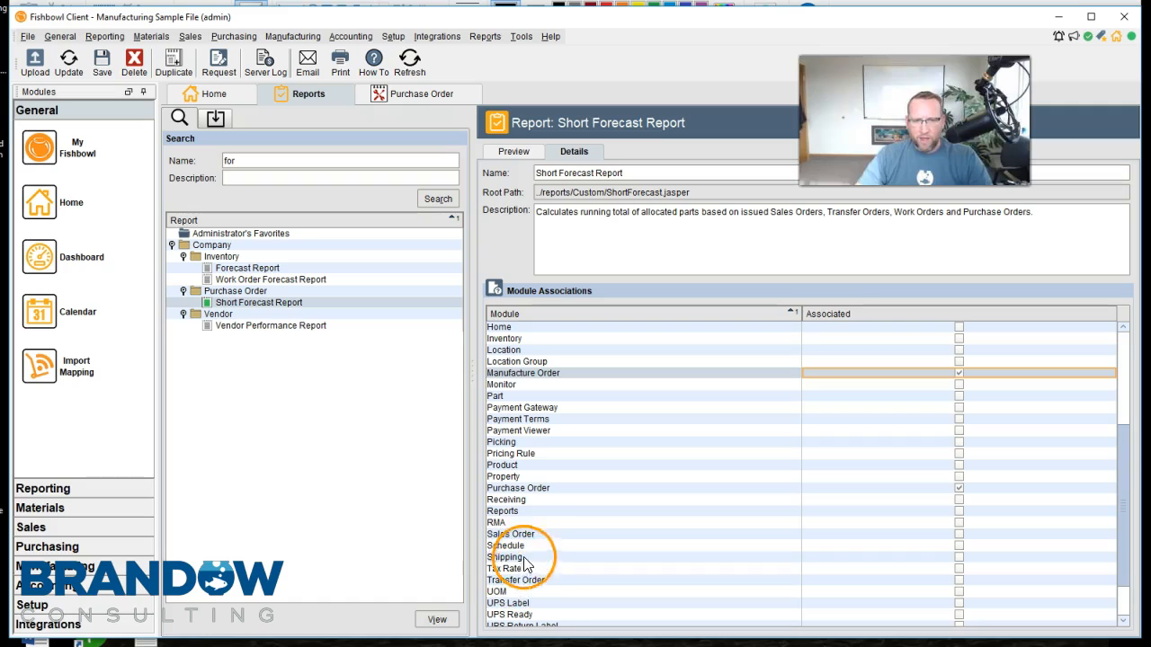
click(523, 536)
click(959, 534)
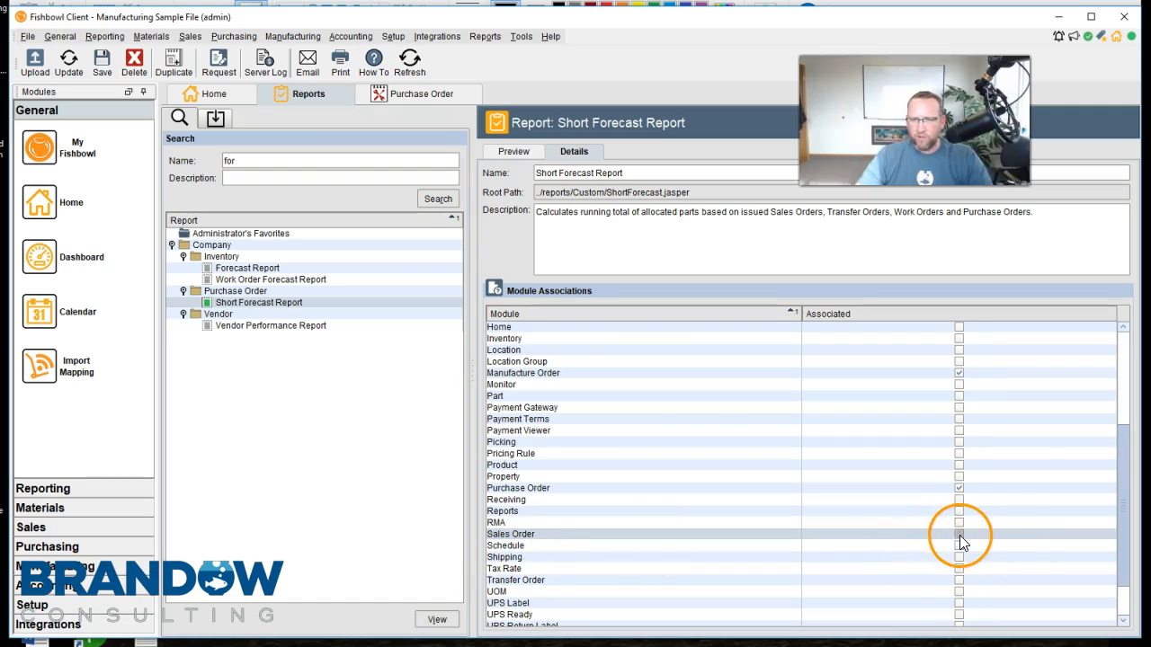
click(104, 74)
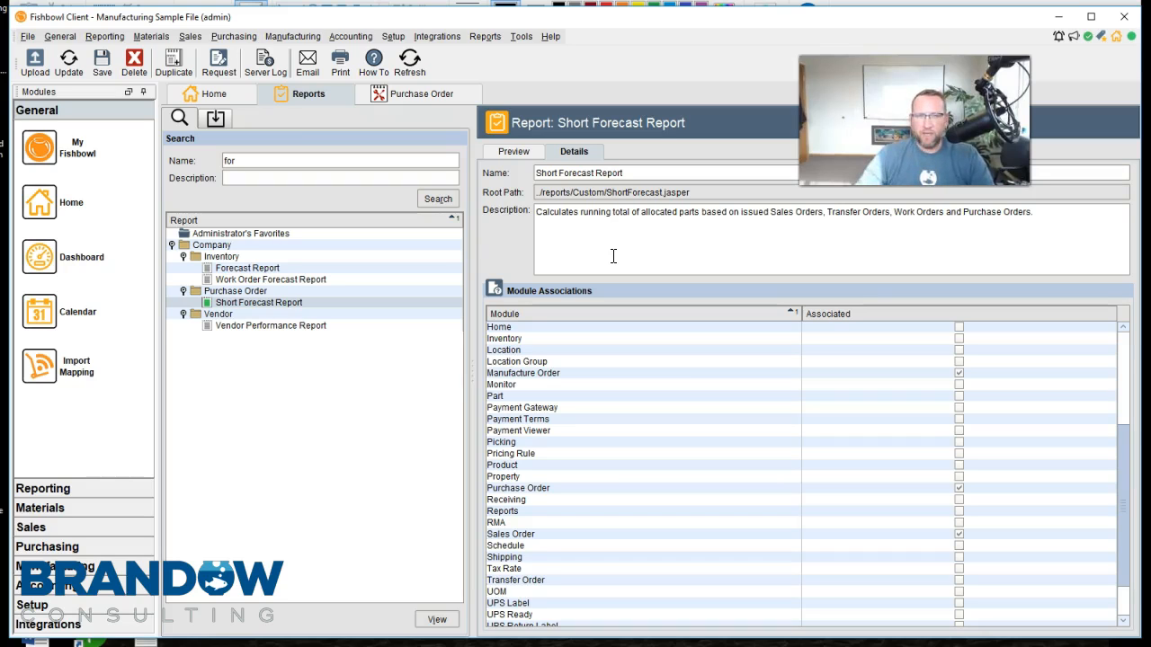
Open the module options, enlarge the dialog and review the default reports down to the Sales Order module
click(522, 38)
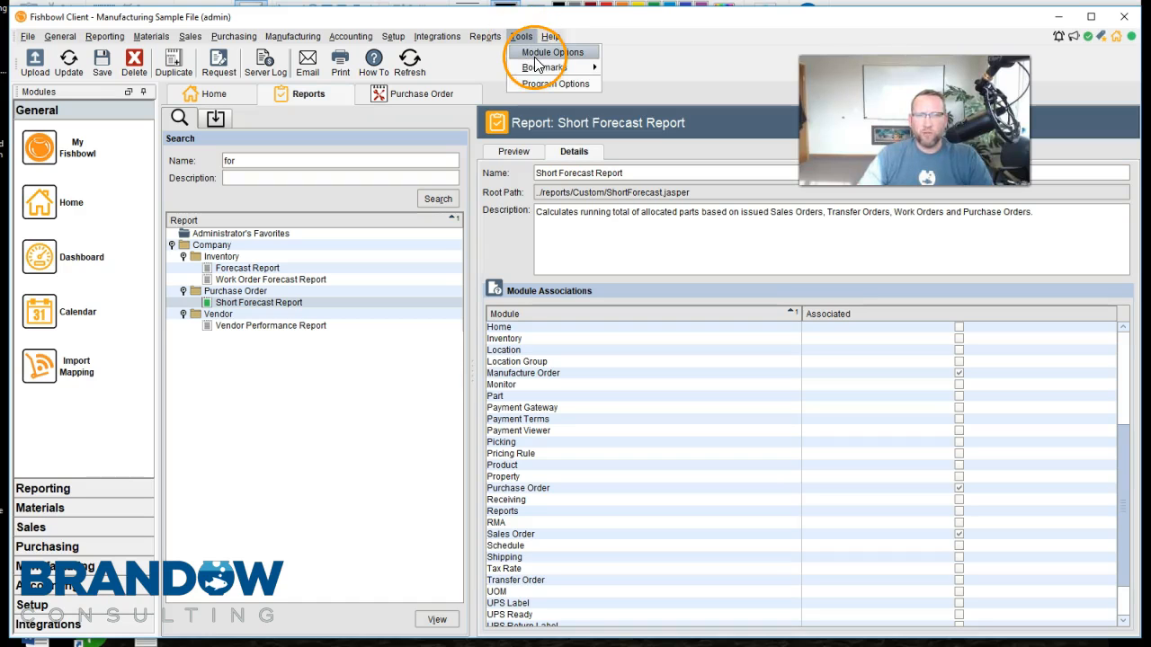
click(538, 54)
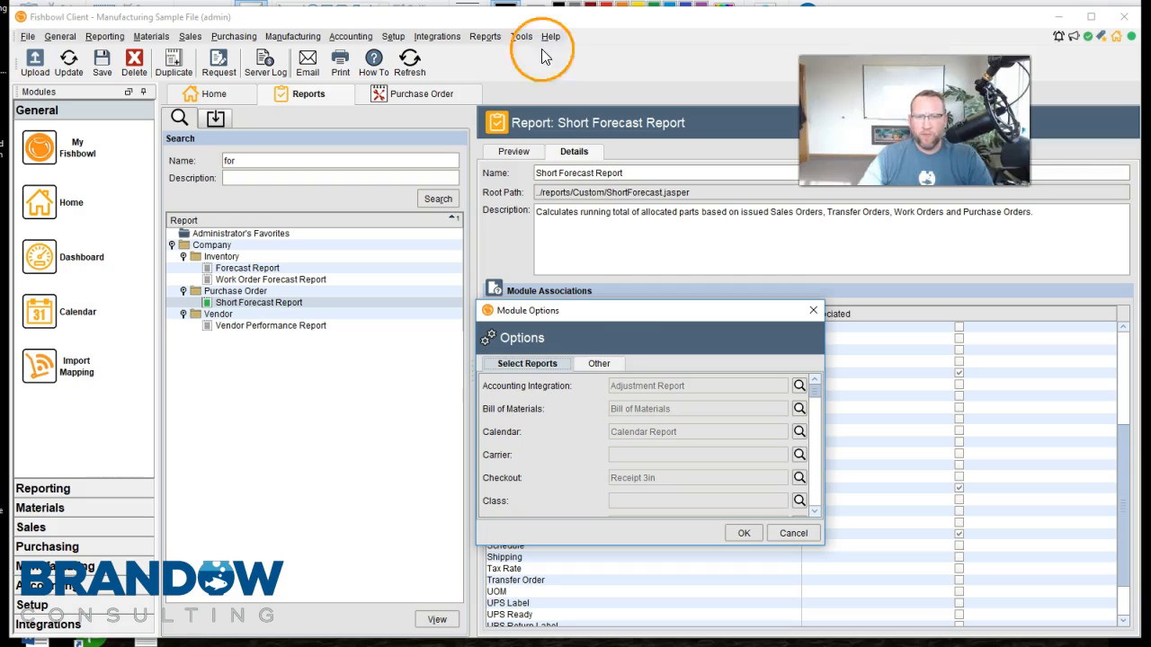
drag(625, 315, 570, 85)
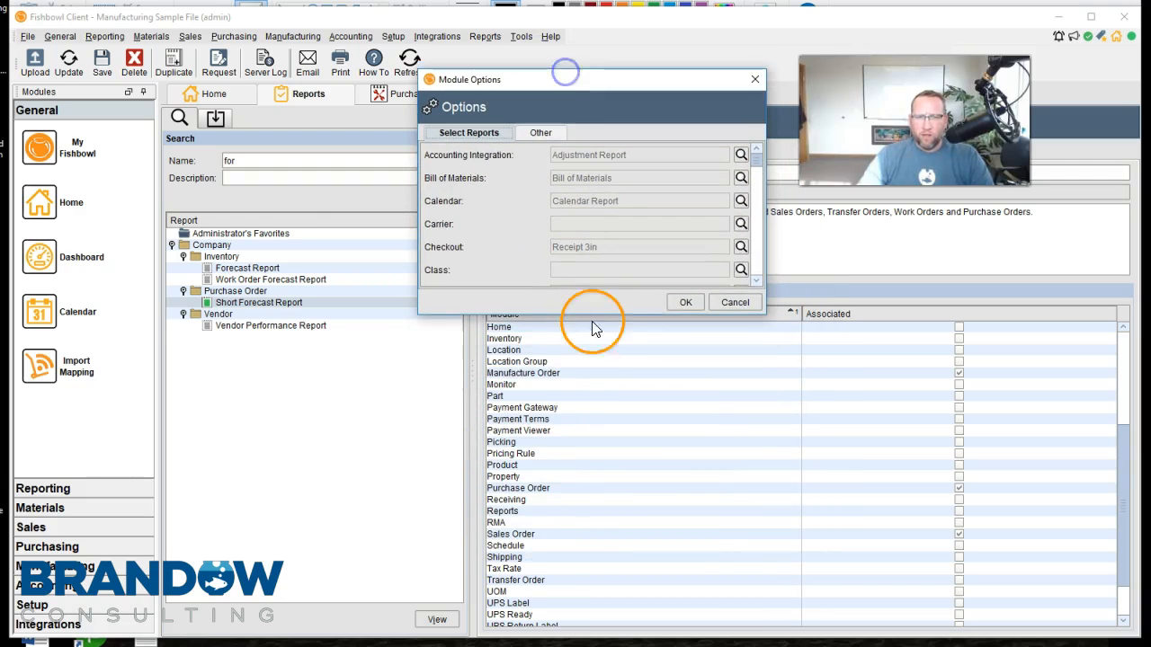
drag(593, 320, 591, 582)
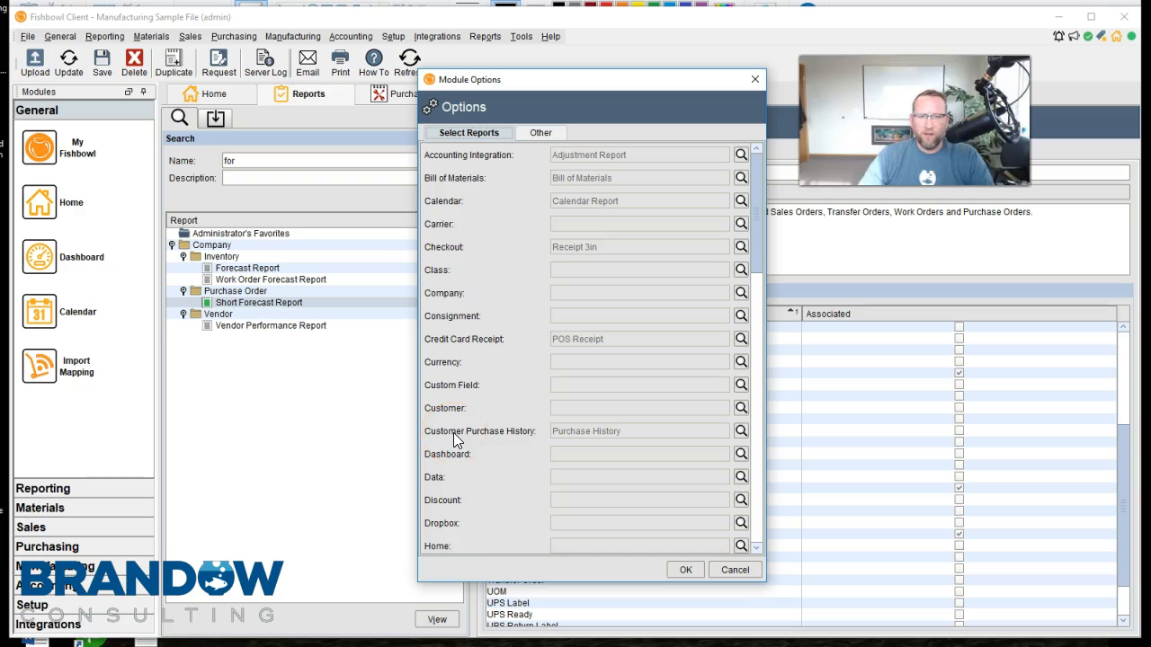
drag(760, 211, 775, 414)
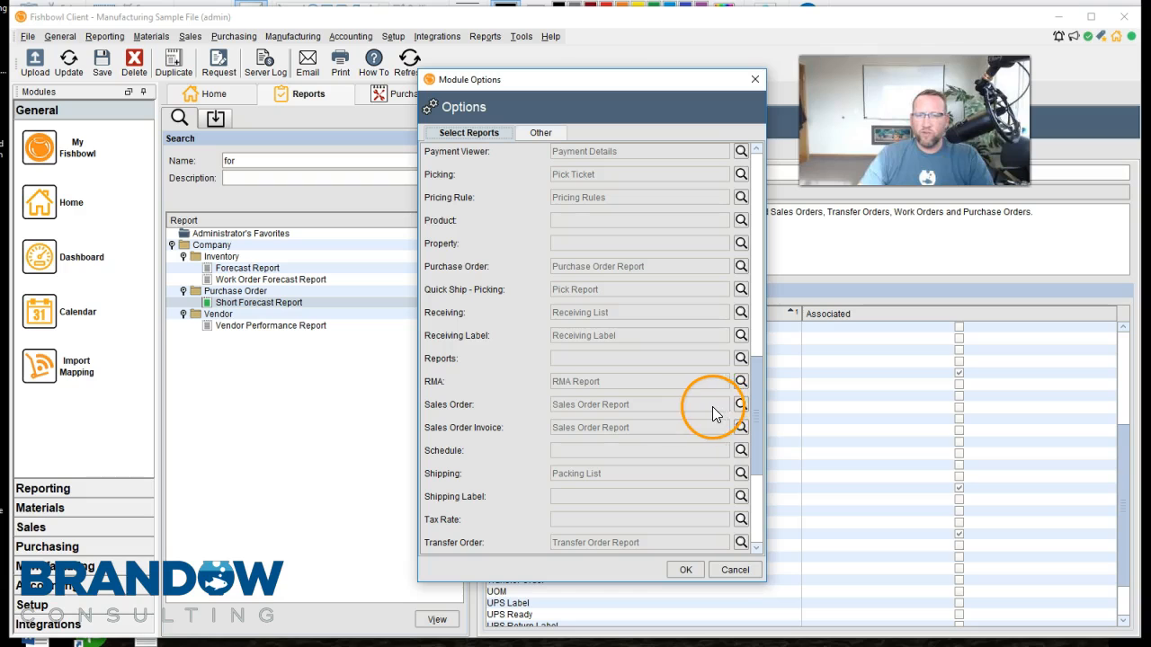
Find Short Forecast Report in the Purchase Order folder as a possible Sales Order default, then cancel the choice and close the module options without saving
click(741, 405)
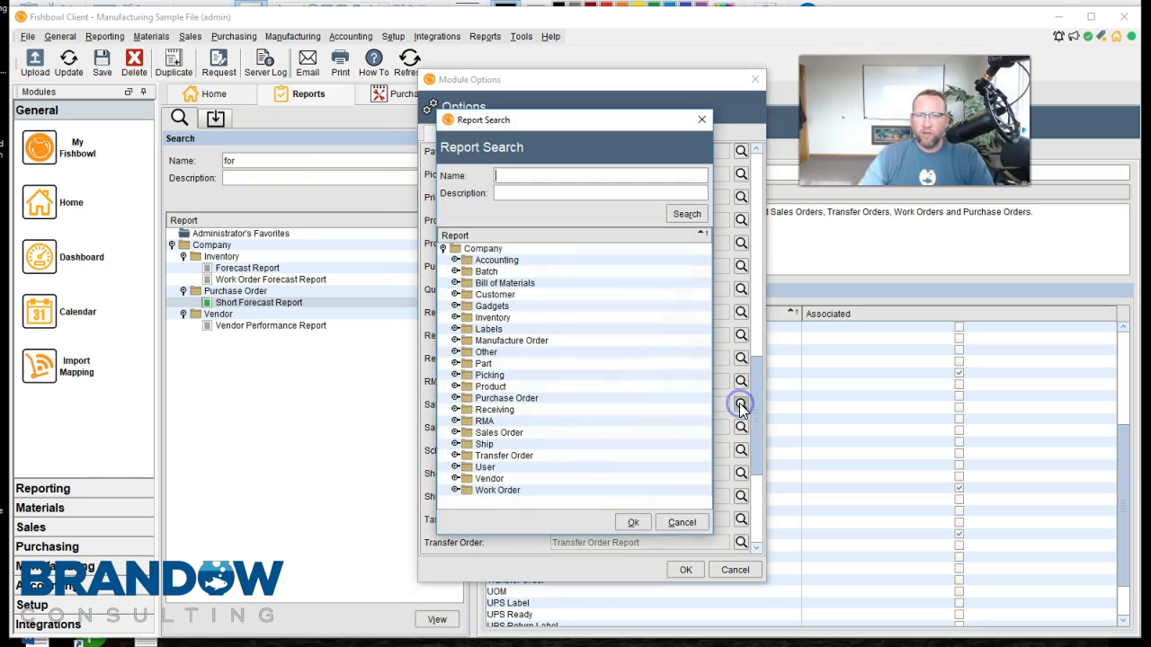
click(455, 398)
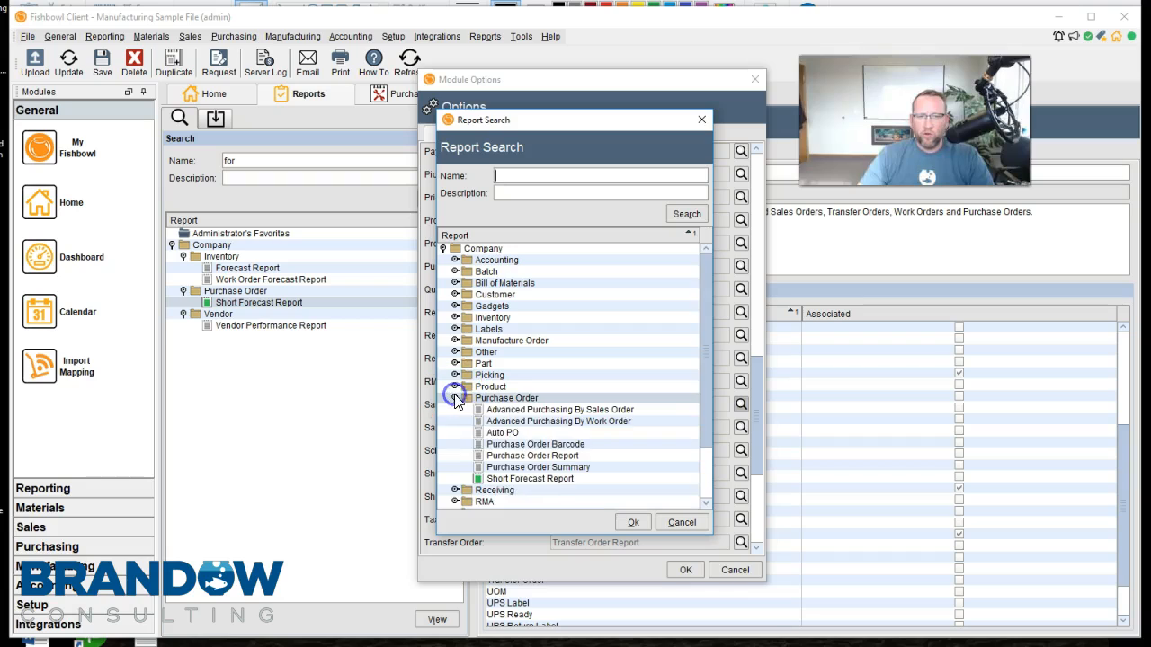
click(538, 480)
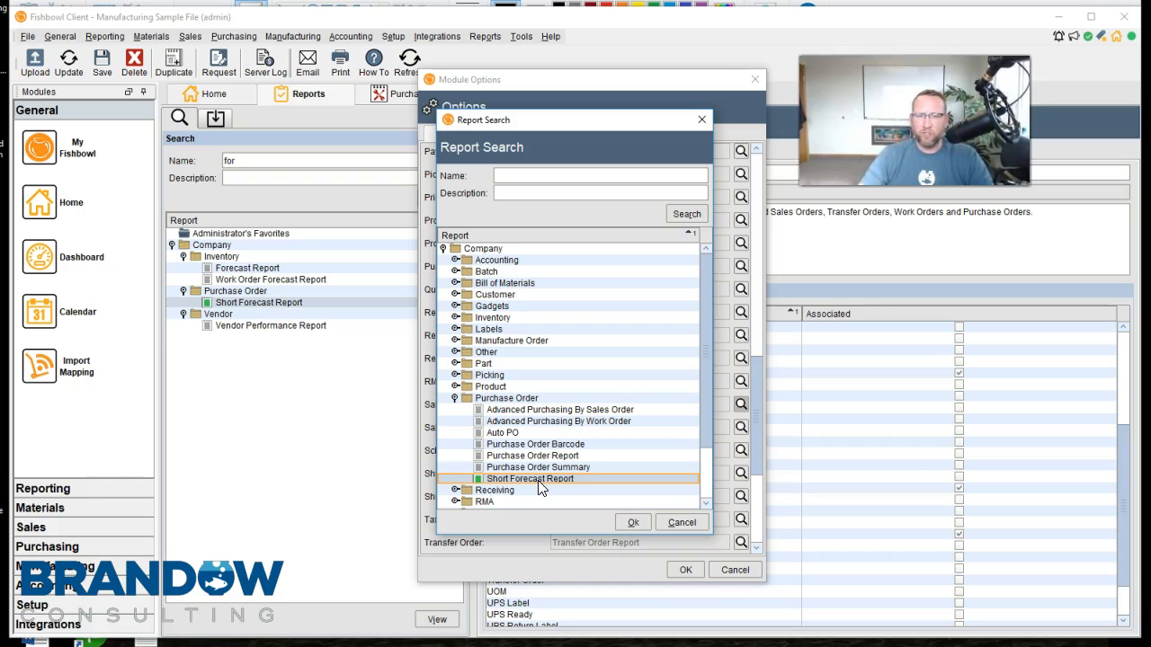
click(682, 522)
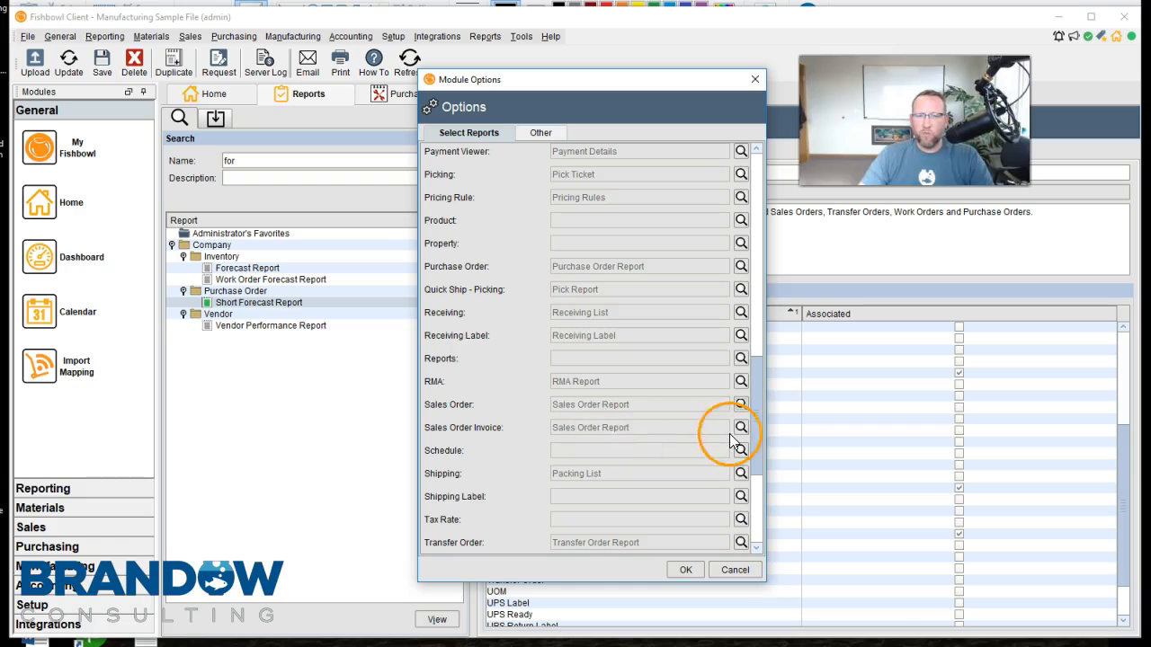
drag(758, 423, 774, 501)
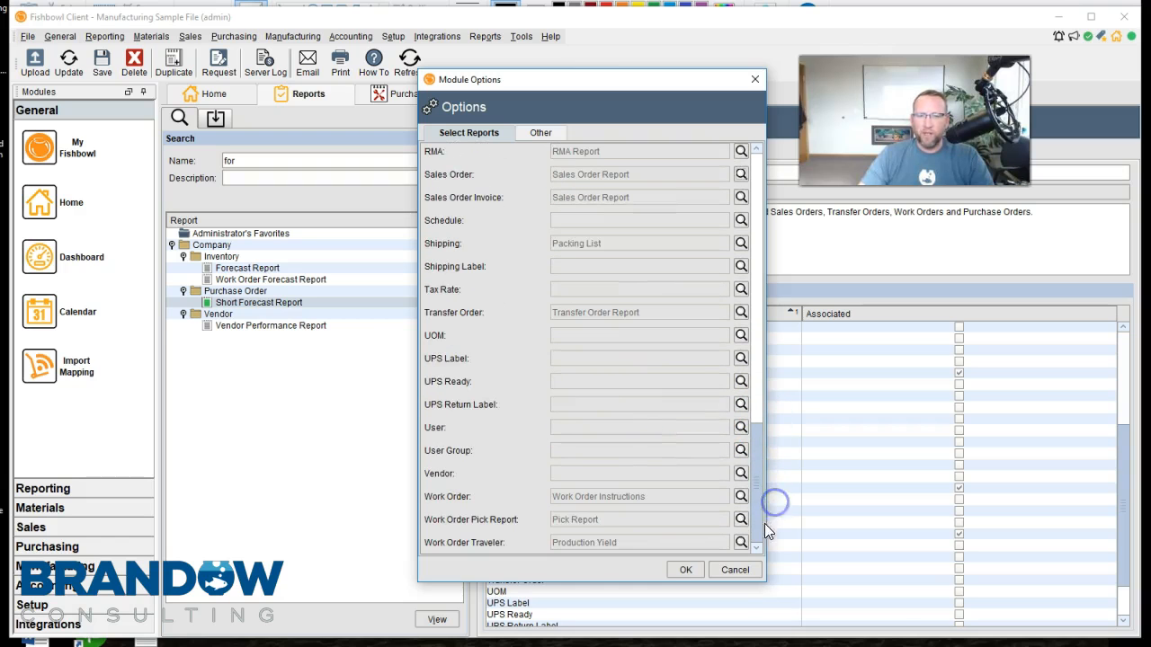
click(735, 569)
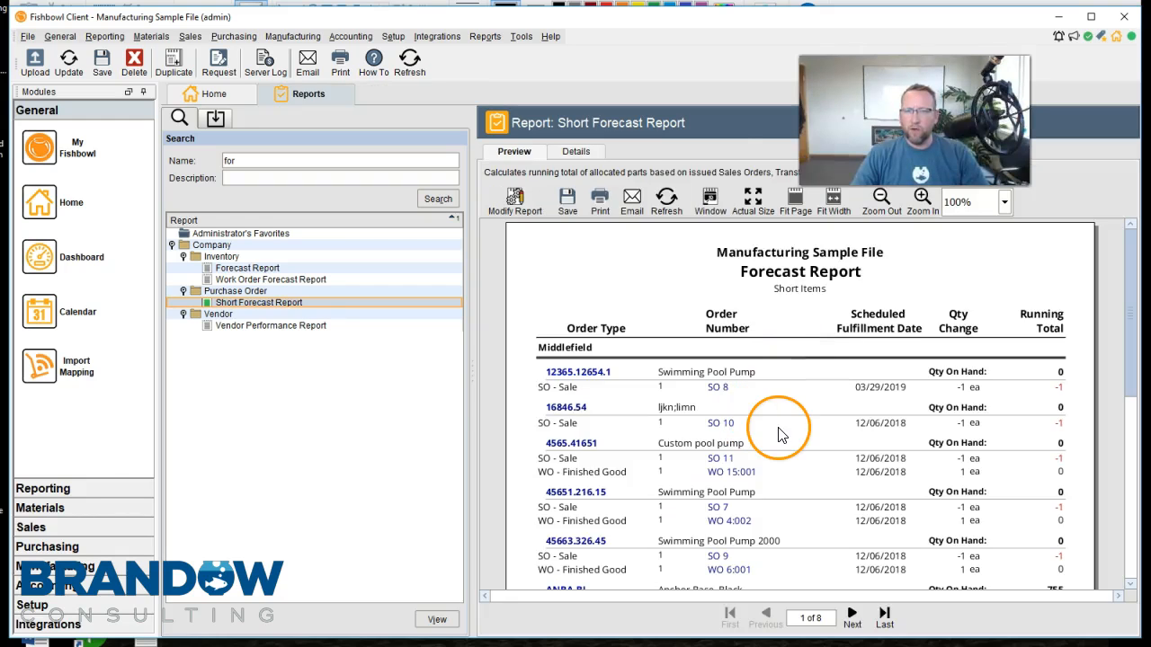
click(618, 488)
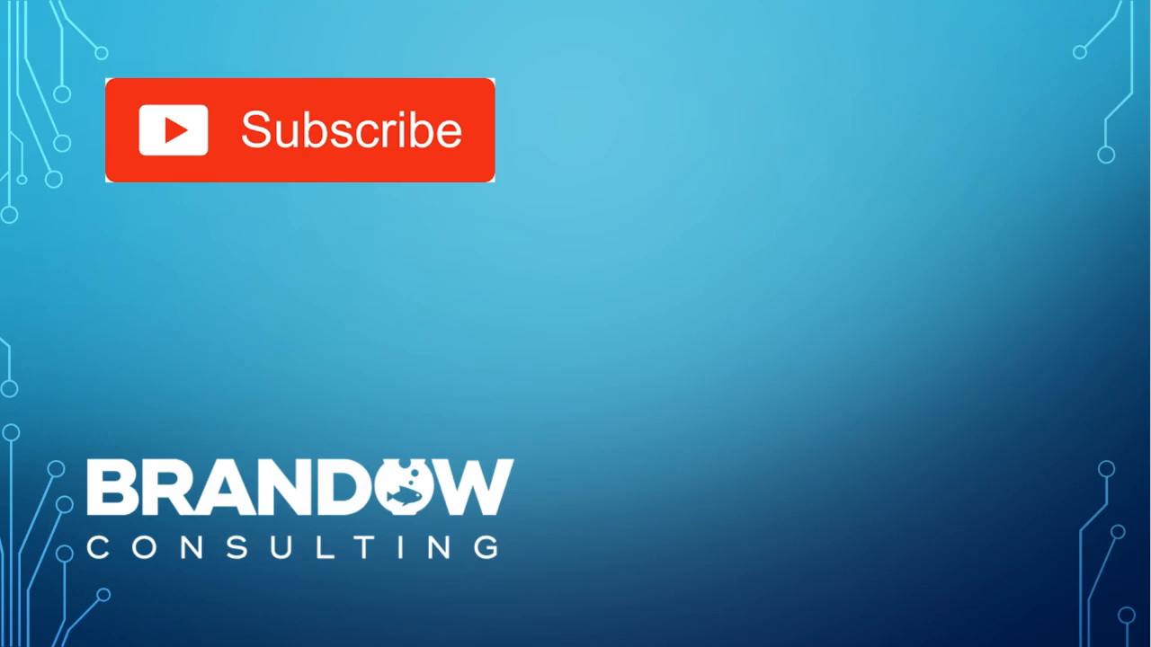